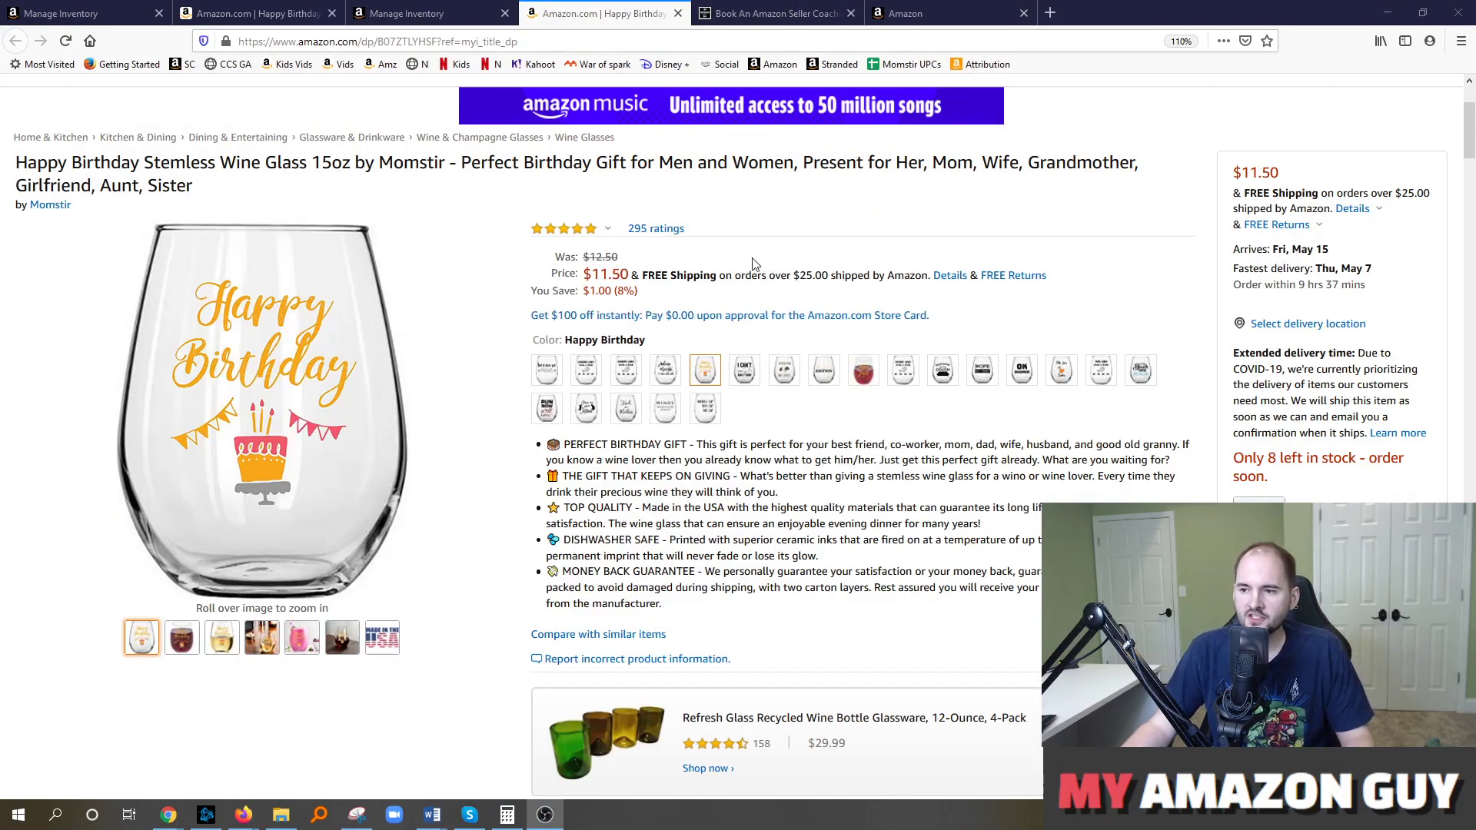
- Switch to the Manage Inventory results for ASIN B07ZTLYHSF and review its two wine glass listings
left_click_drag(16, 162, 298, 163)
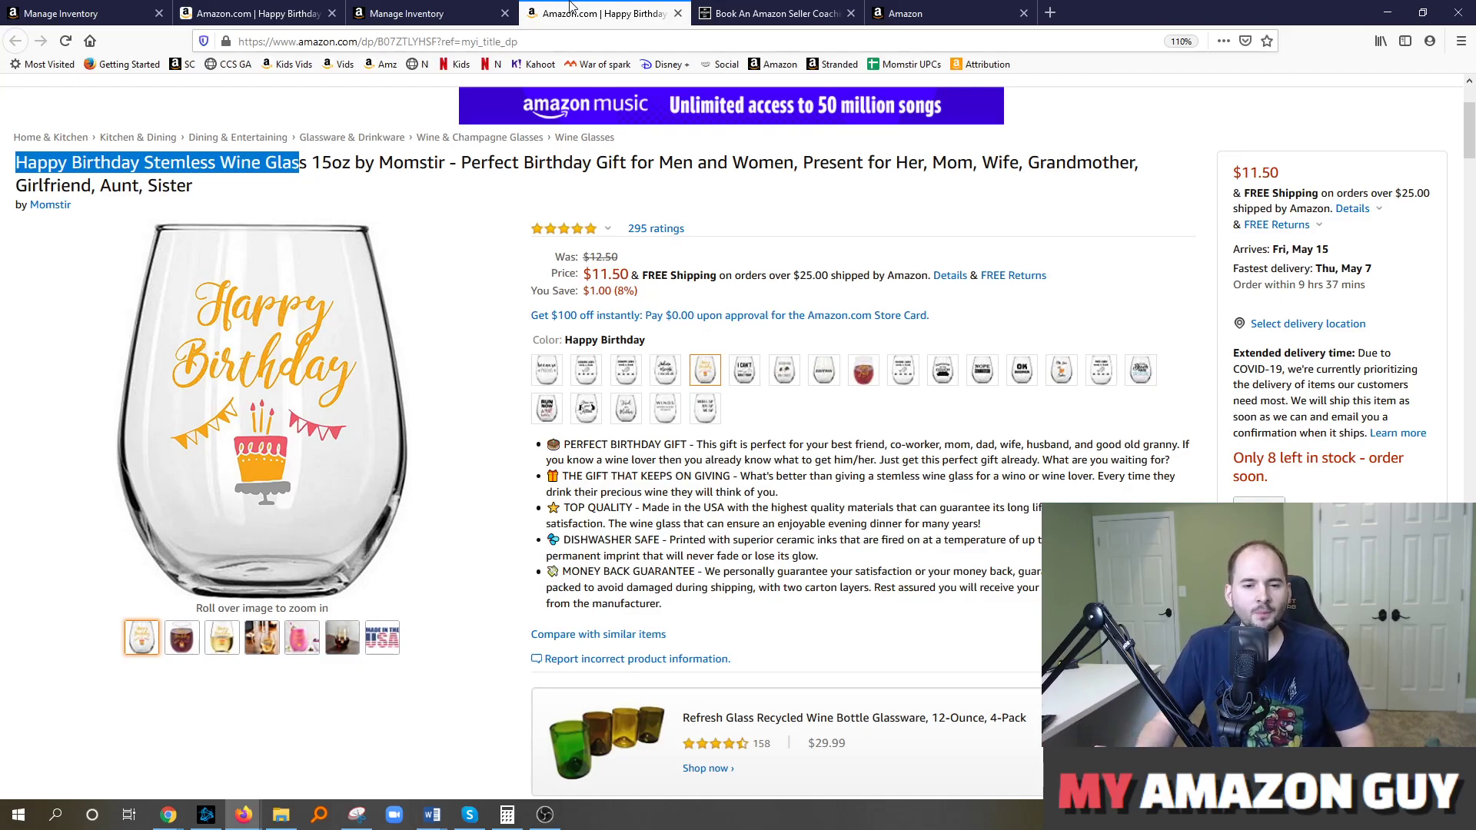
left_click(752, 220)
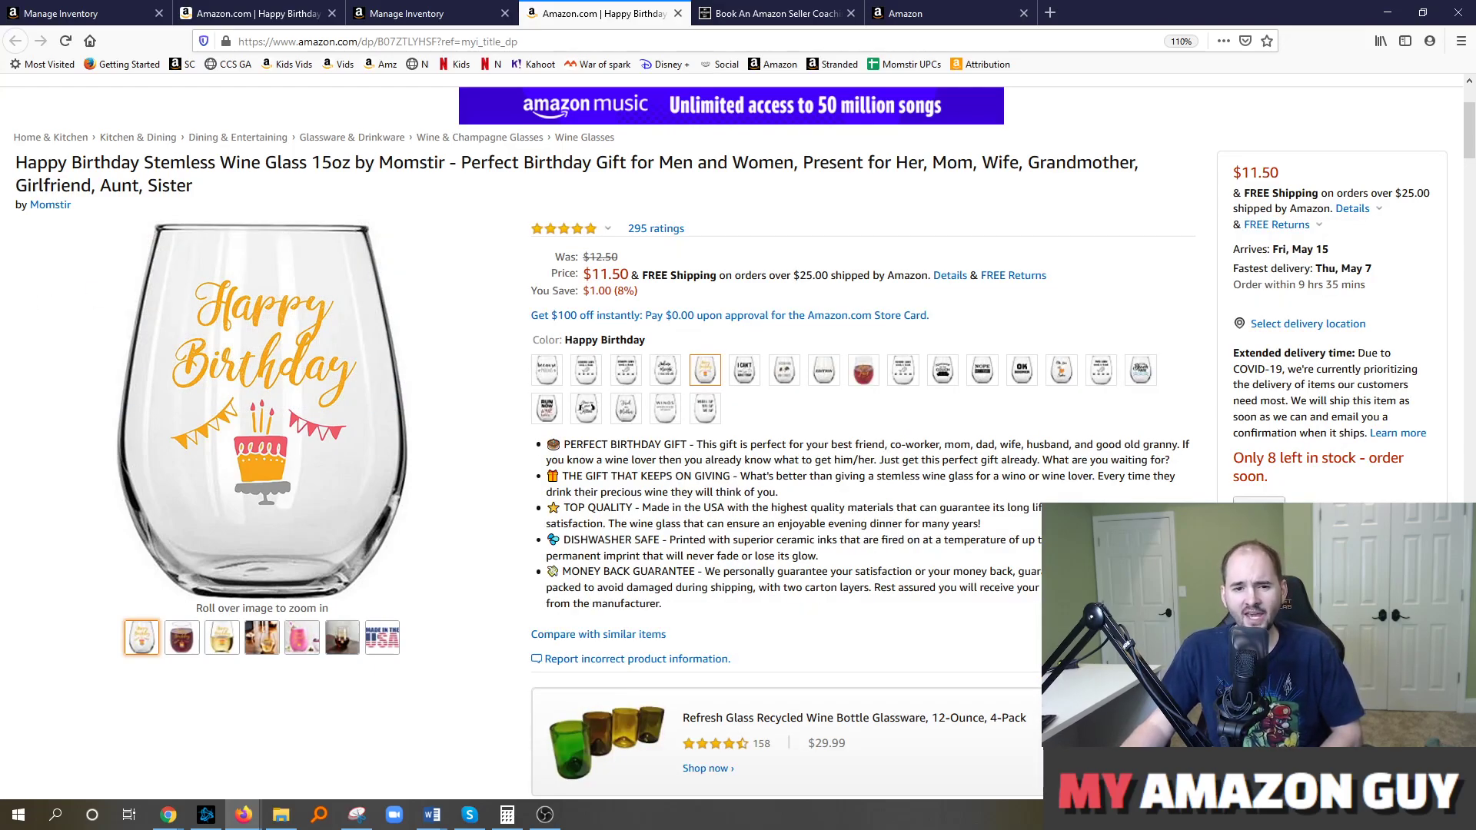
left_click(408, 13)
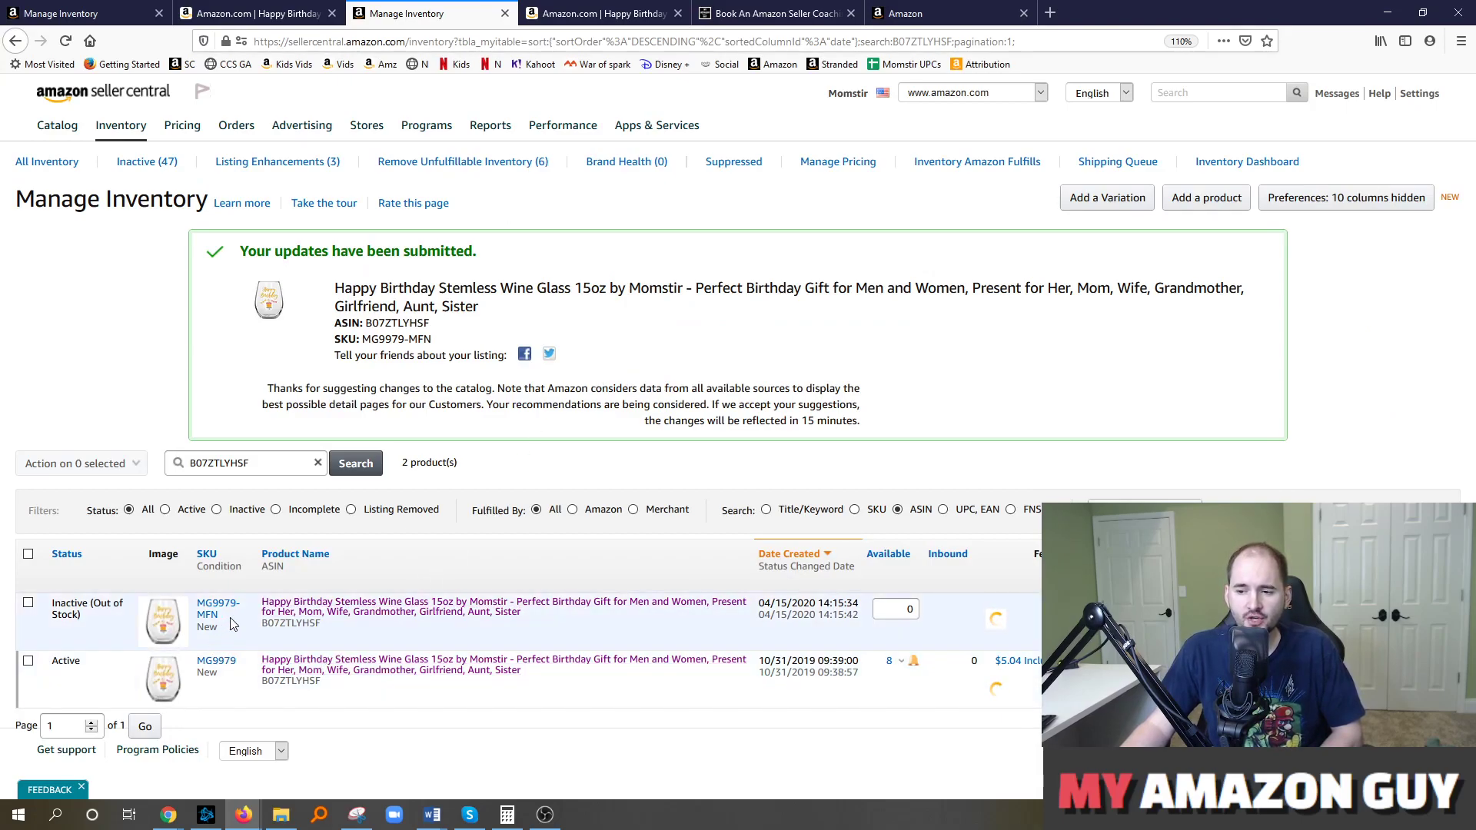
triple_click(324, 624)
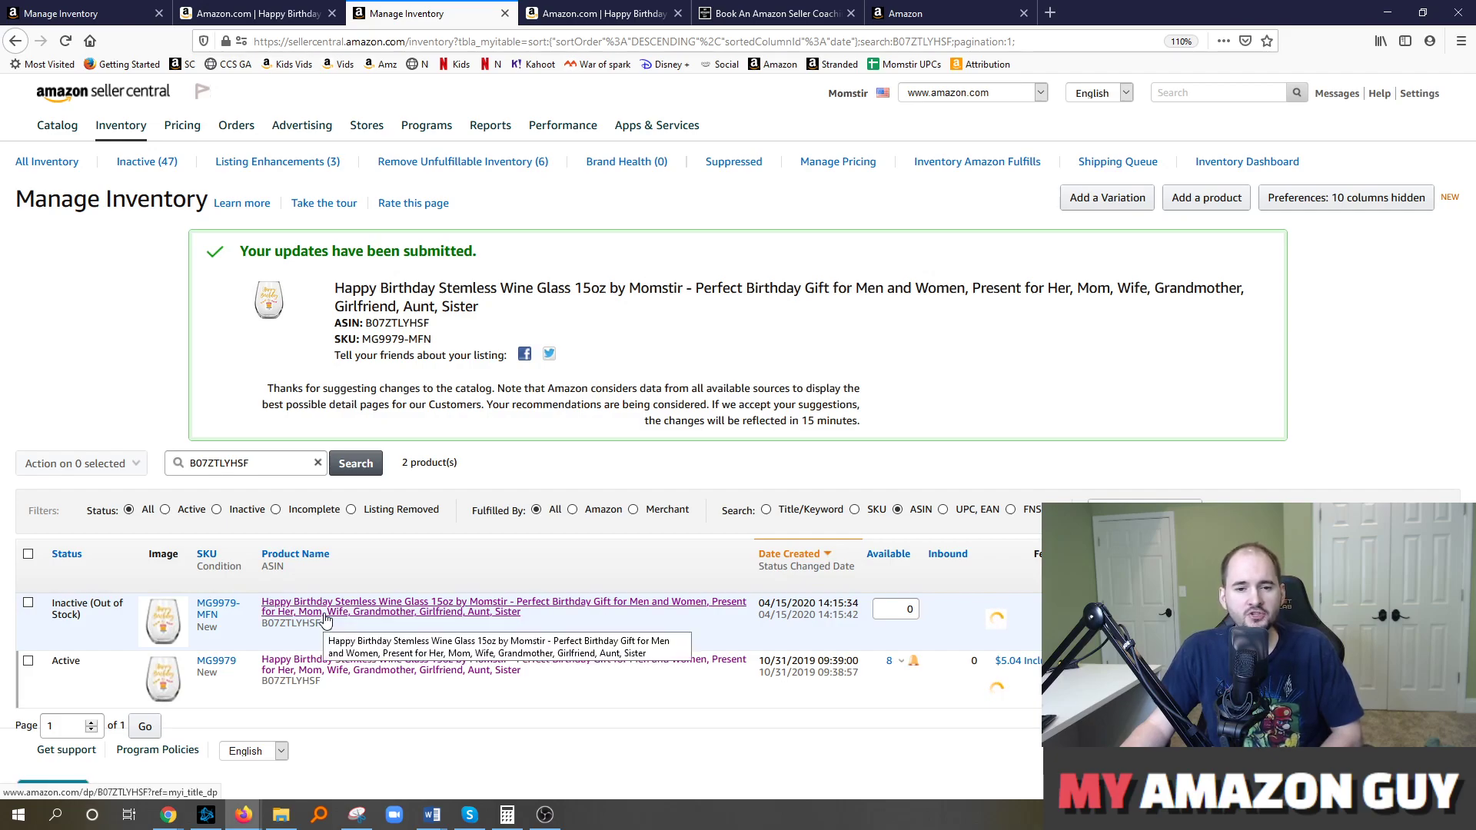
left_click(312, 627)
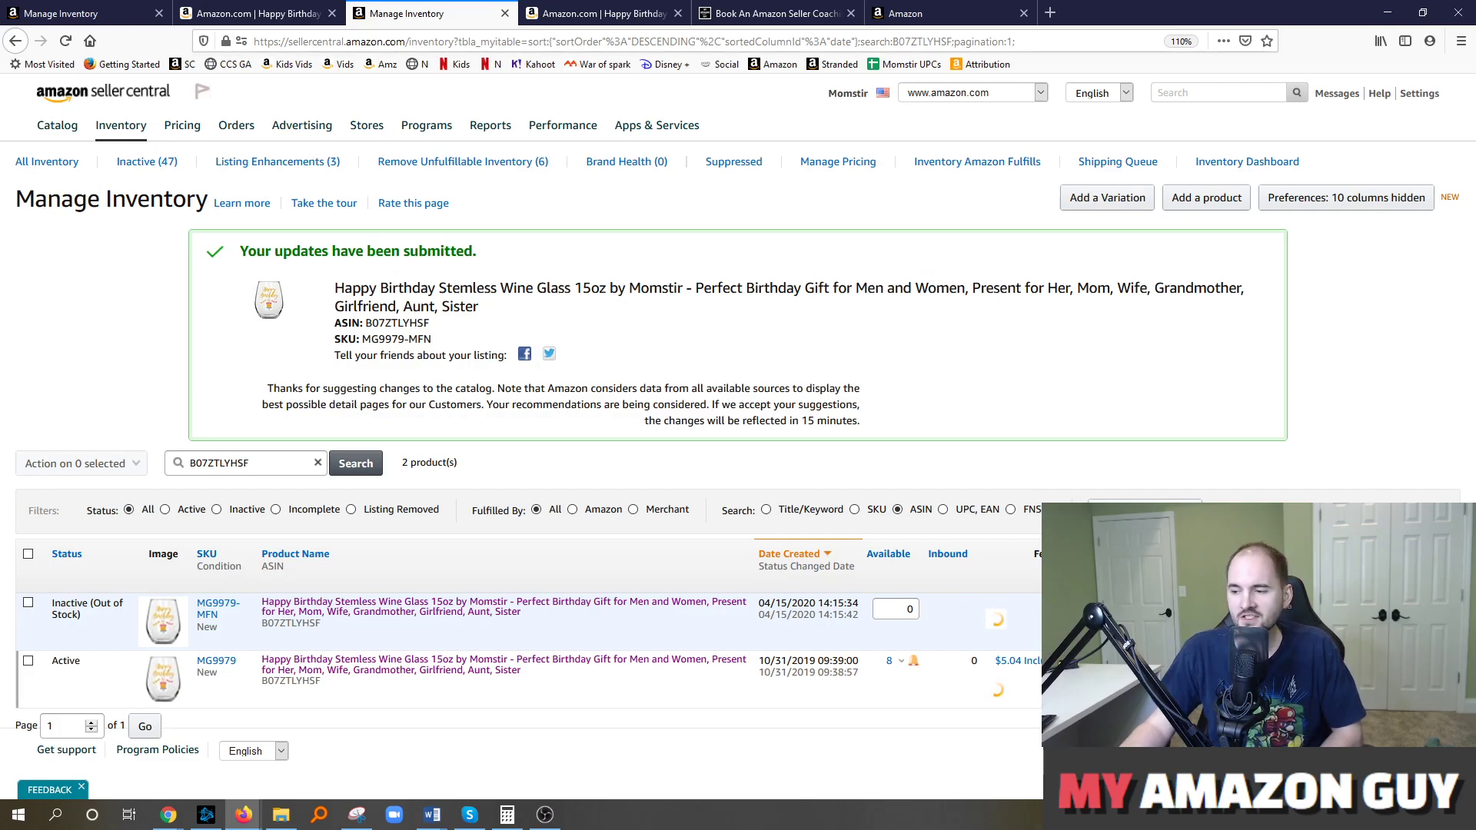
- Open edit pages for SKUs MG9979 and MG9979-MFN and show each one's Description section
left_click(1064, 585)
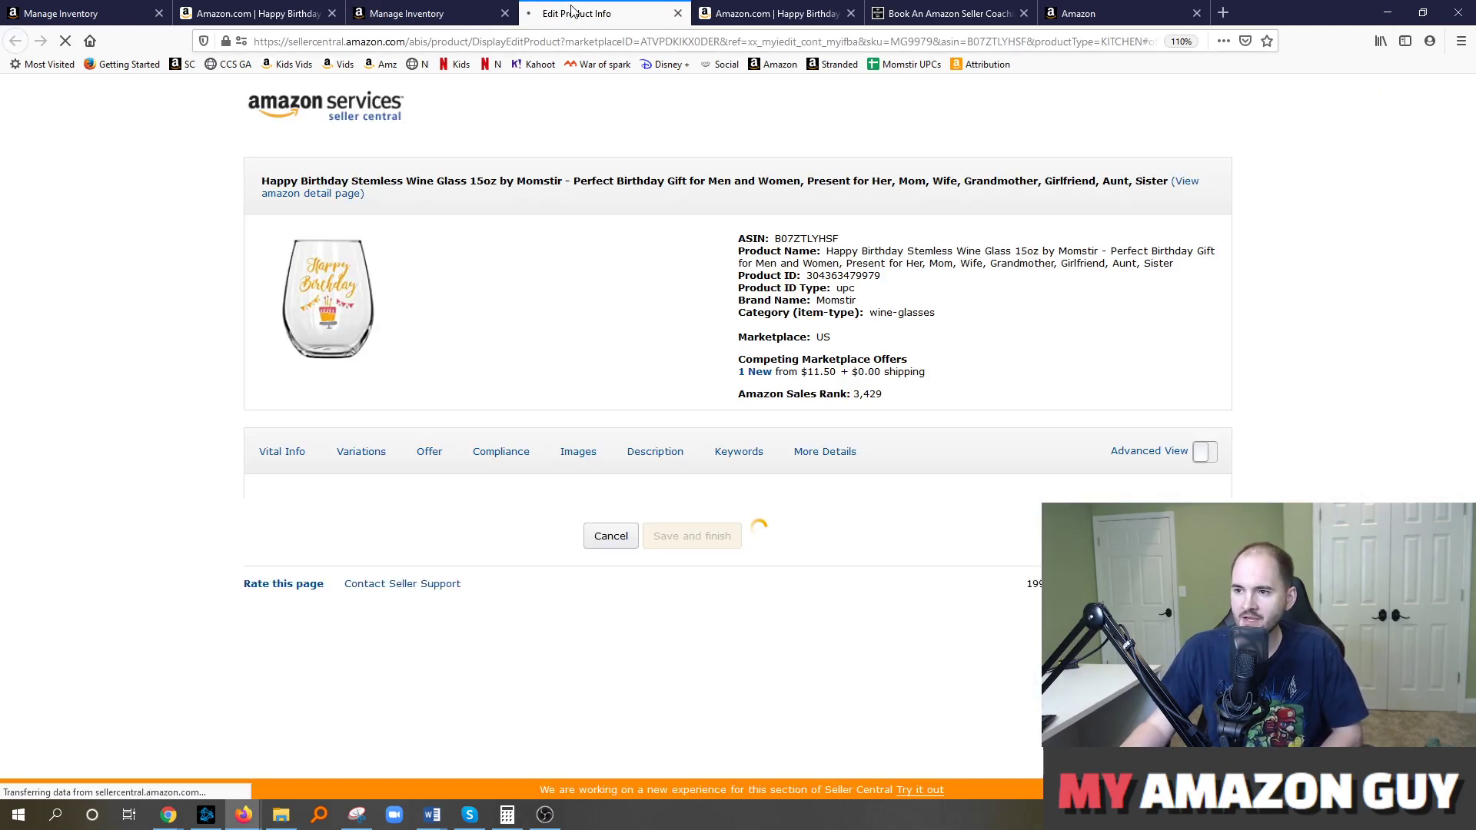
left_click(662, 460)
scroll(646, 438, "down", 3)
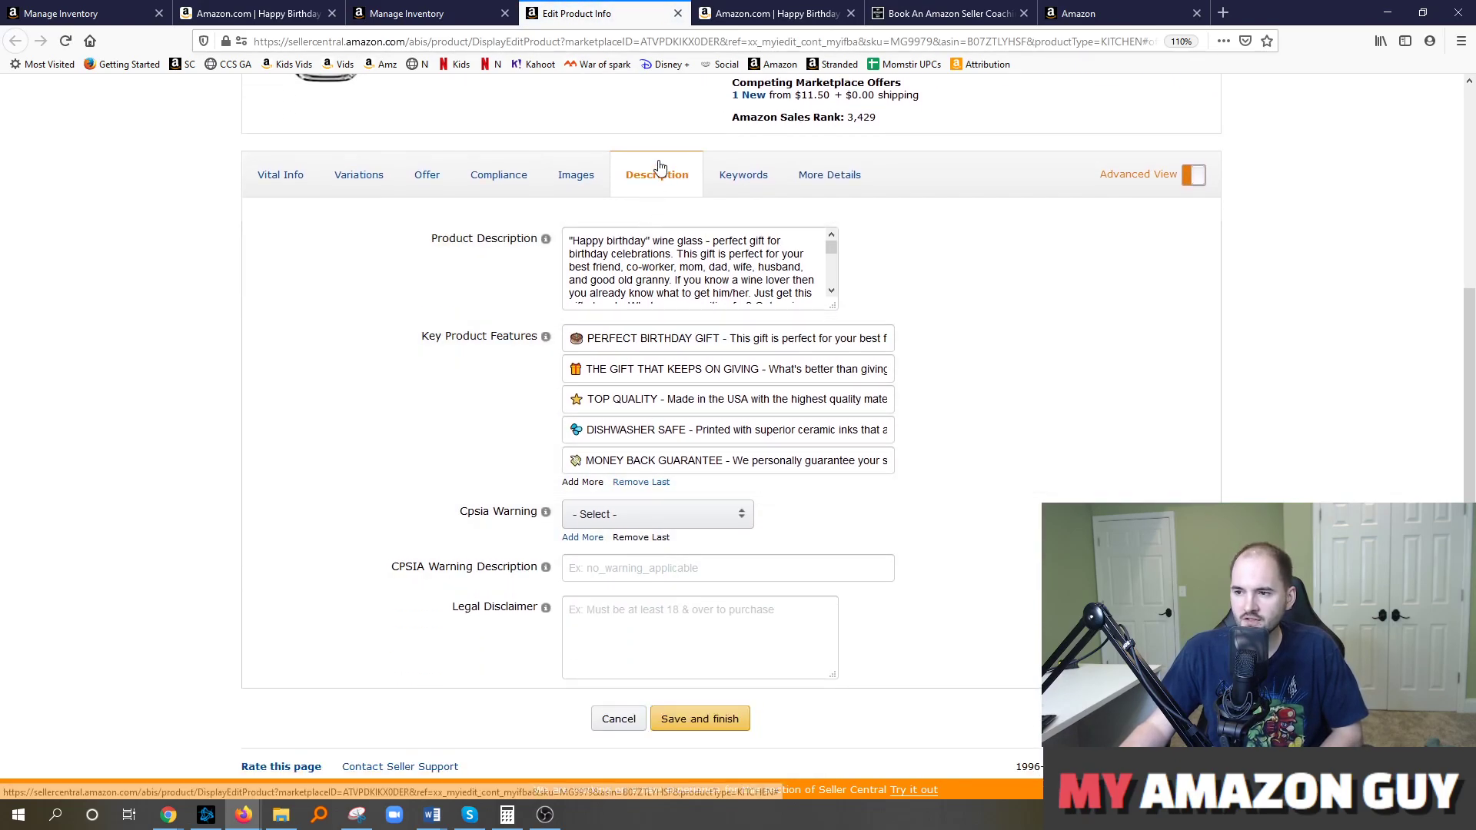
left_click(459, 7)
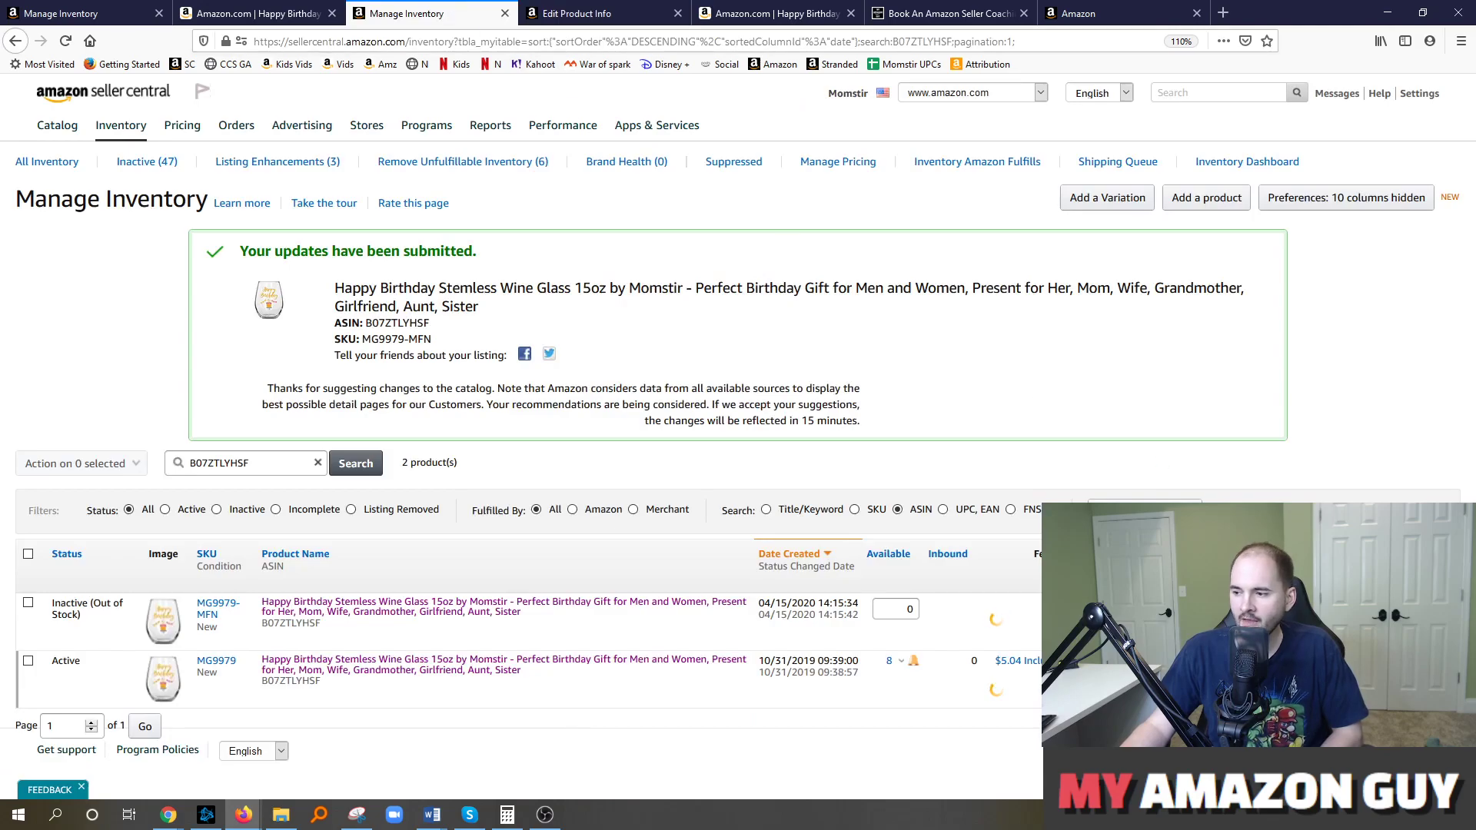
left_click(997, 619)
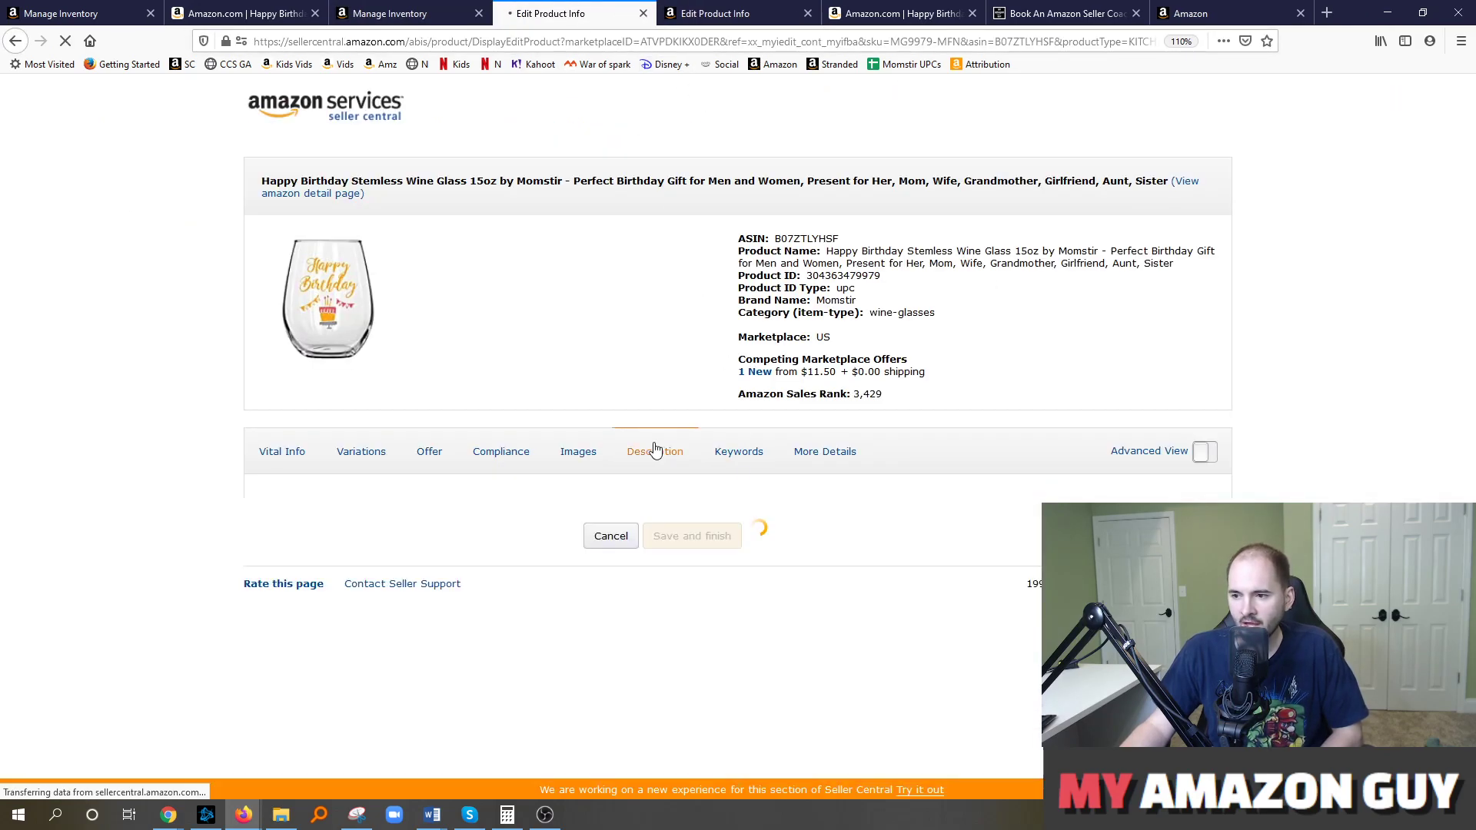
scroll(694, 384, "down", 1)
scroll(695, 384, "down", 1)
left_click(650, 271)
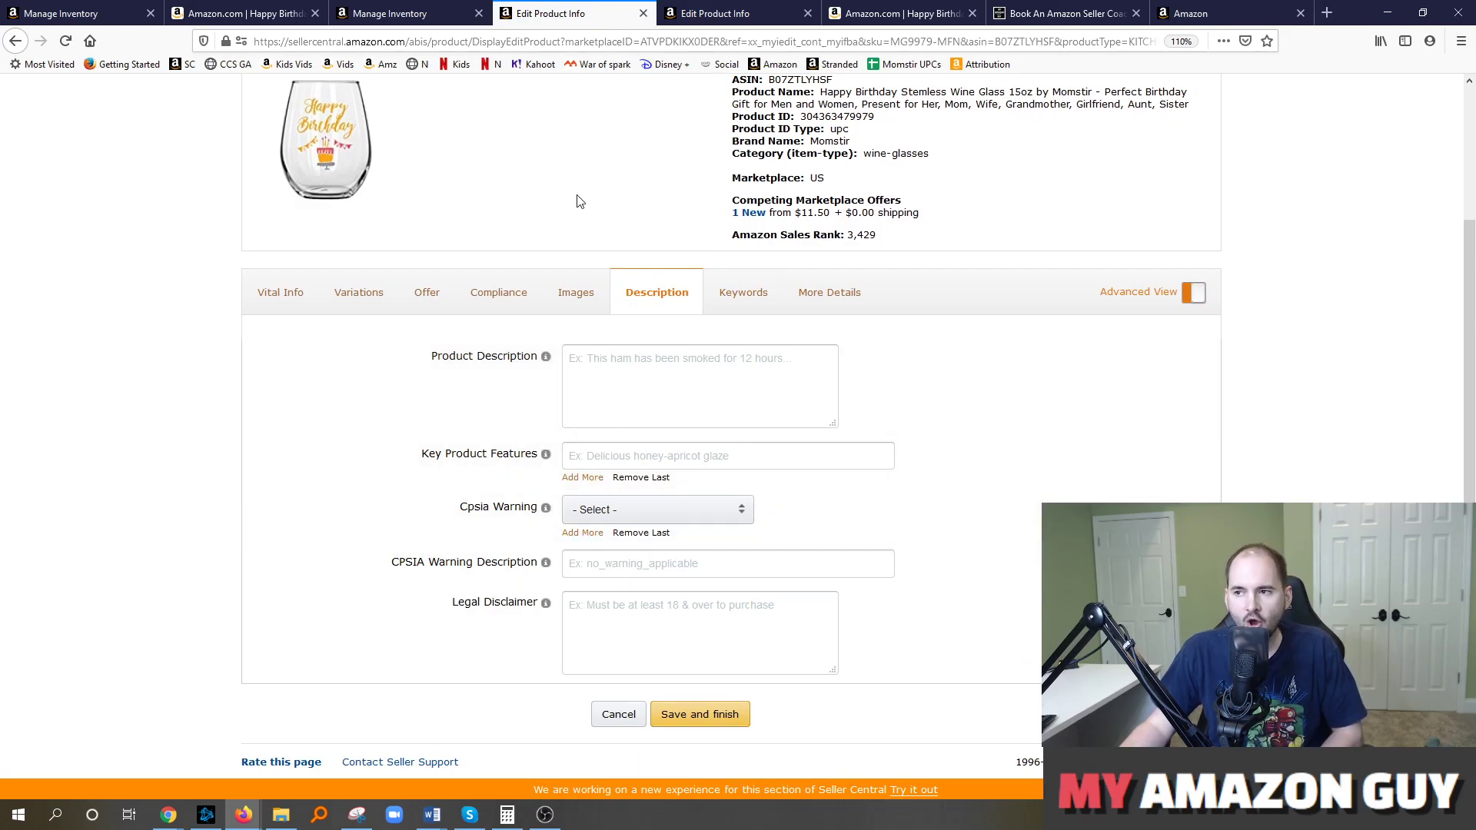
left_click(676, 14)
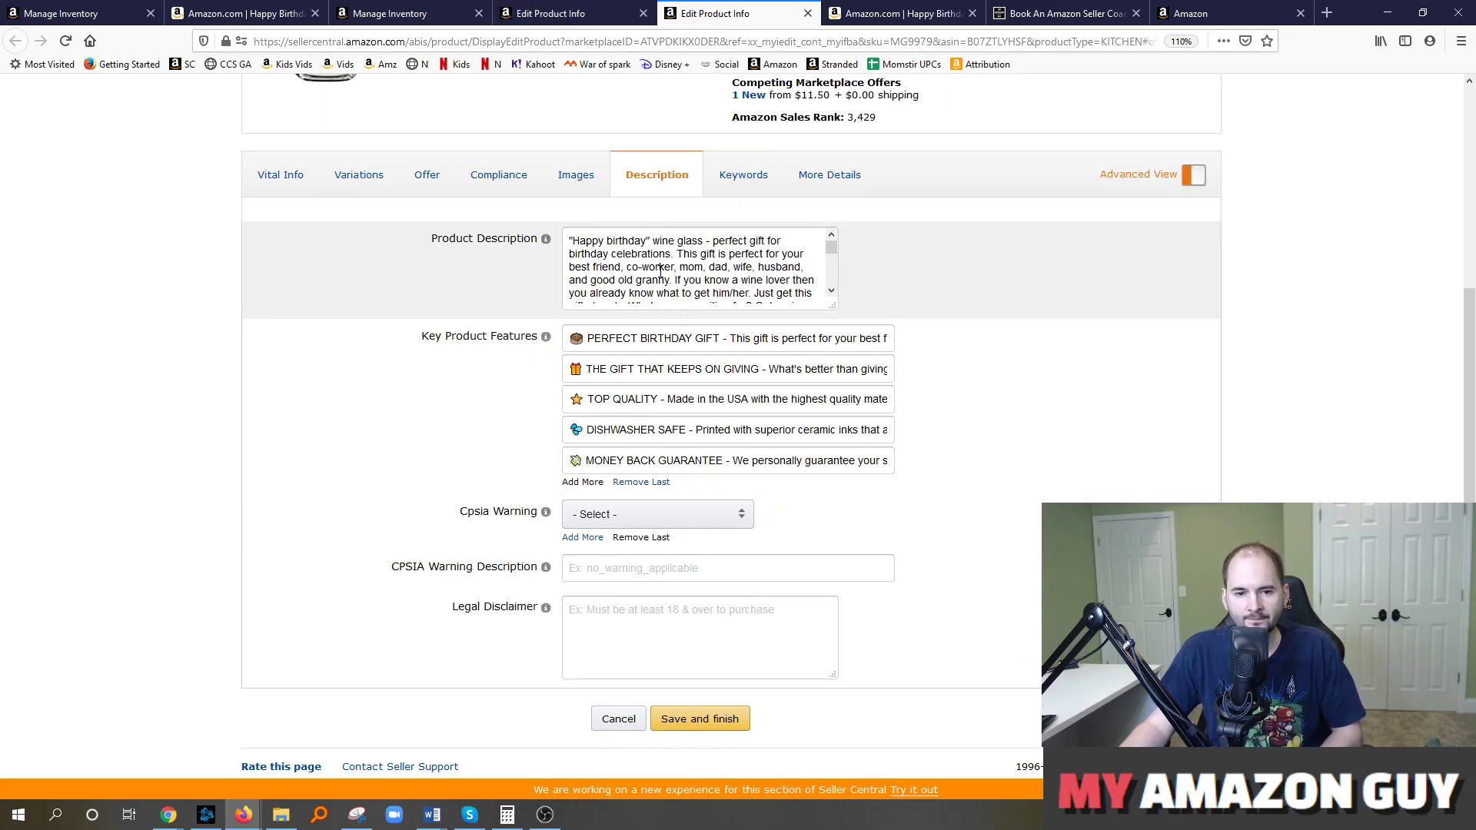
- Compare the filled and empty product descriptions across both listings, then return to the inventory results
key("ctrl+shift+Tab")
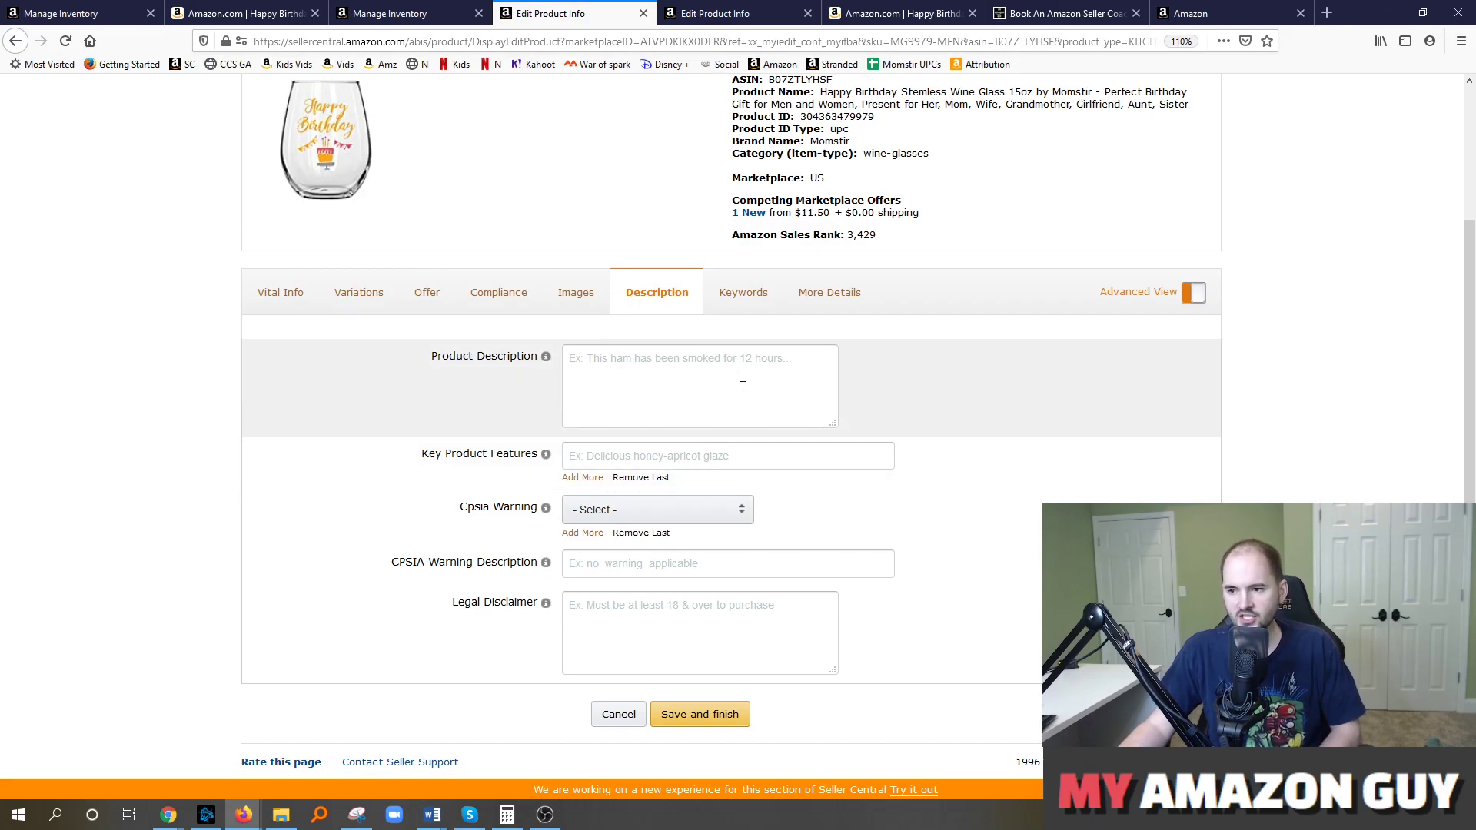
key("ctrl+Tab")
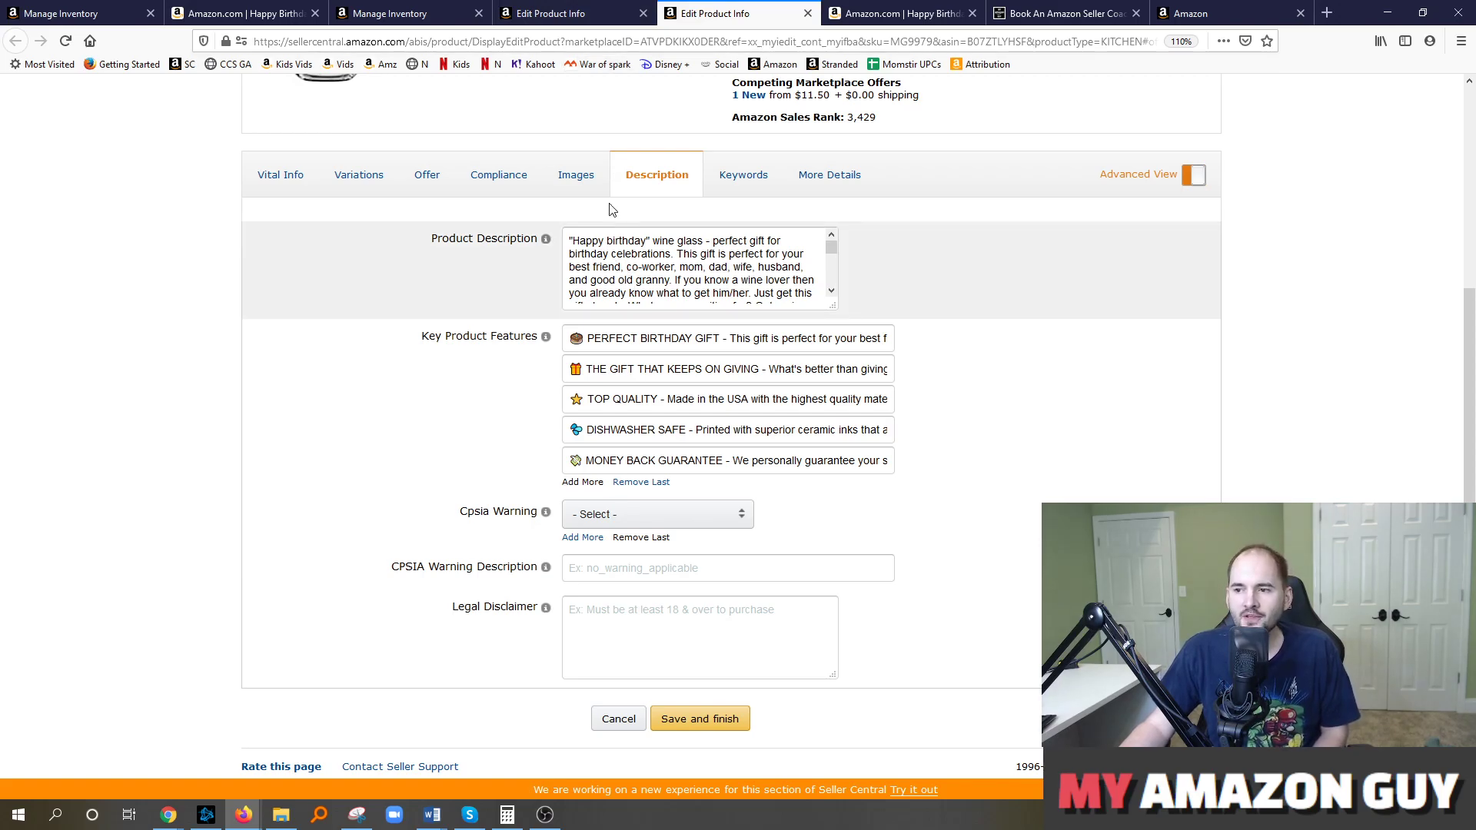
key("ctrl+shift+Tab")
left_click(597, 391)
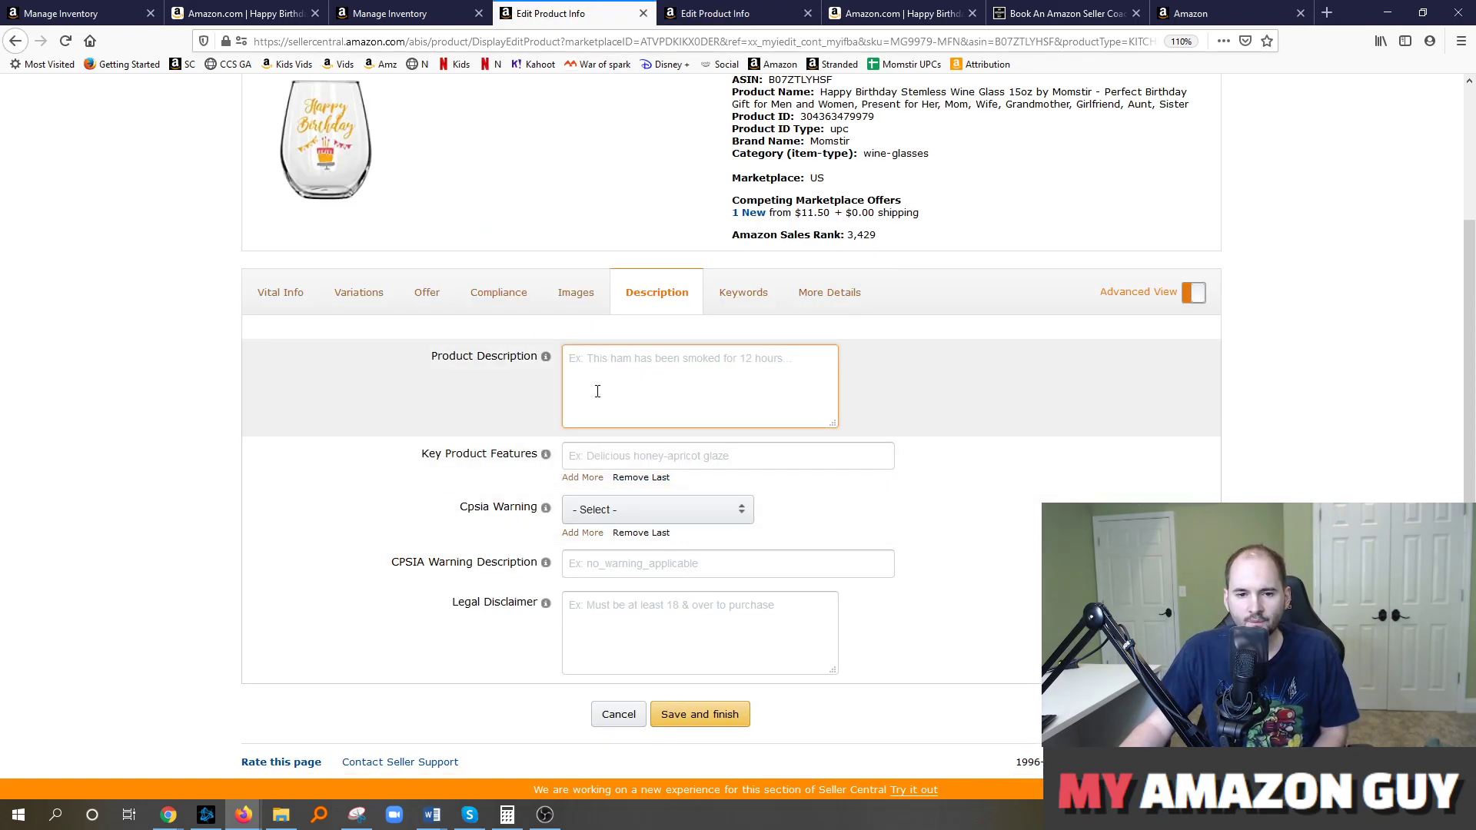
left_click(610, 348)
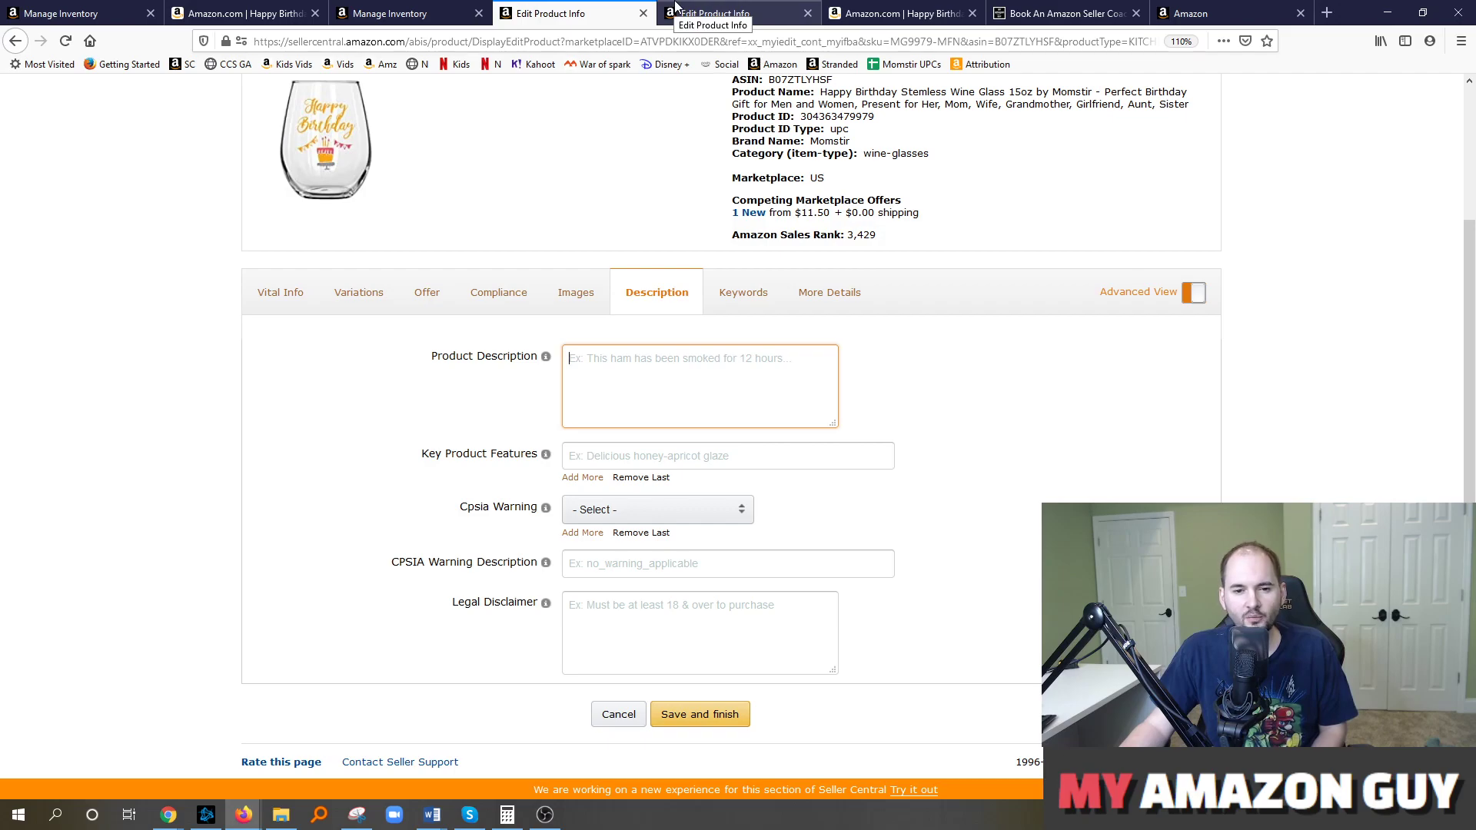
left_click(677, 8)
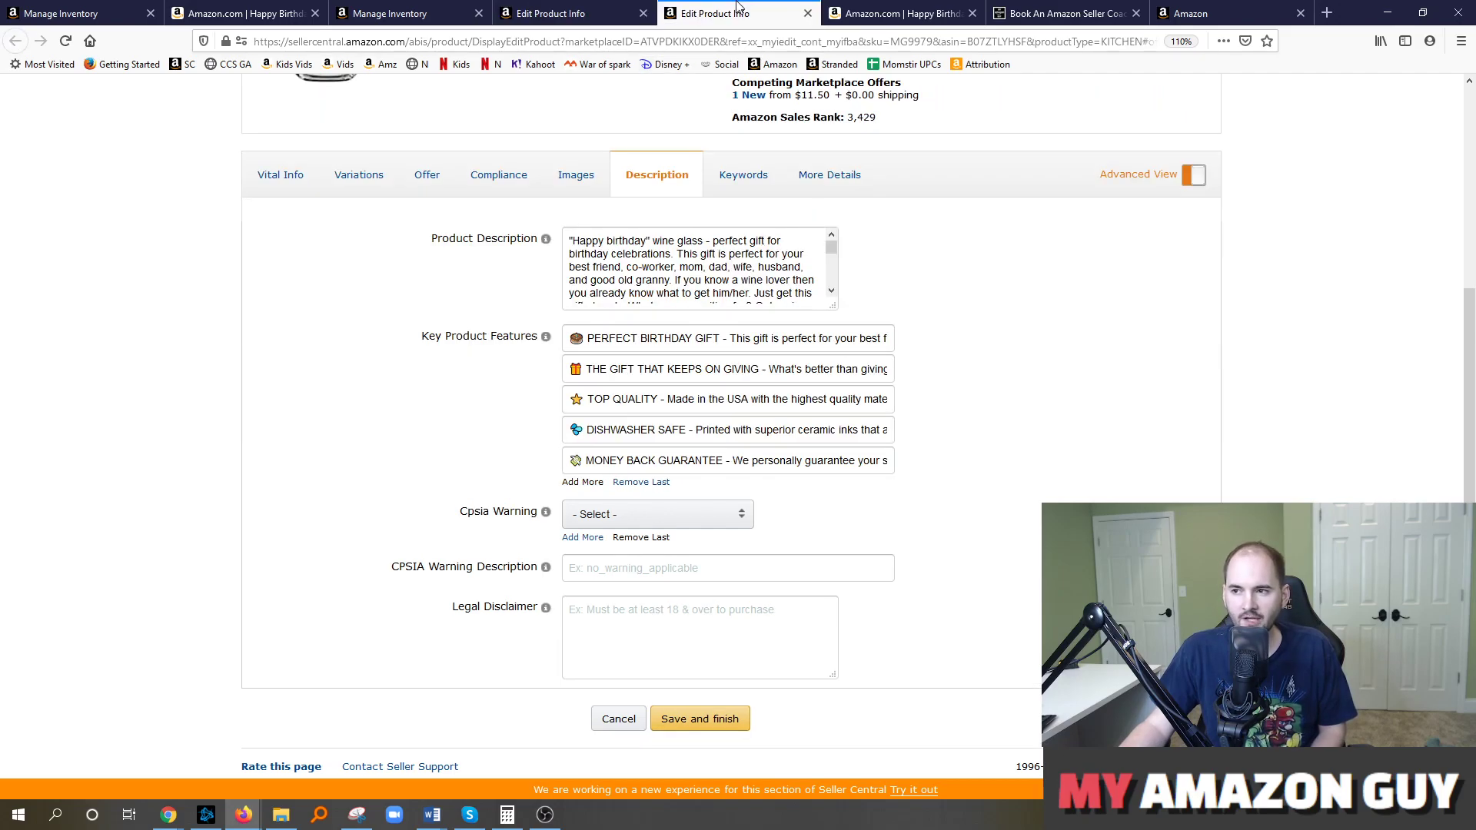
left_click(625, 7)
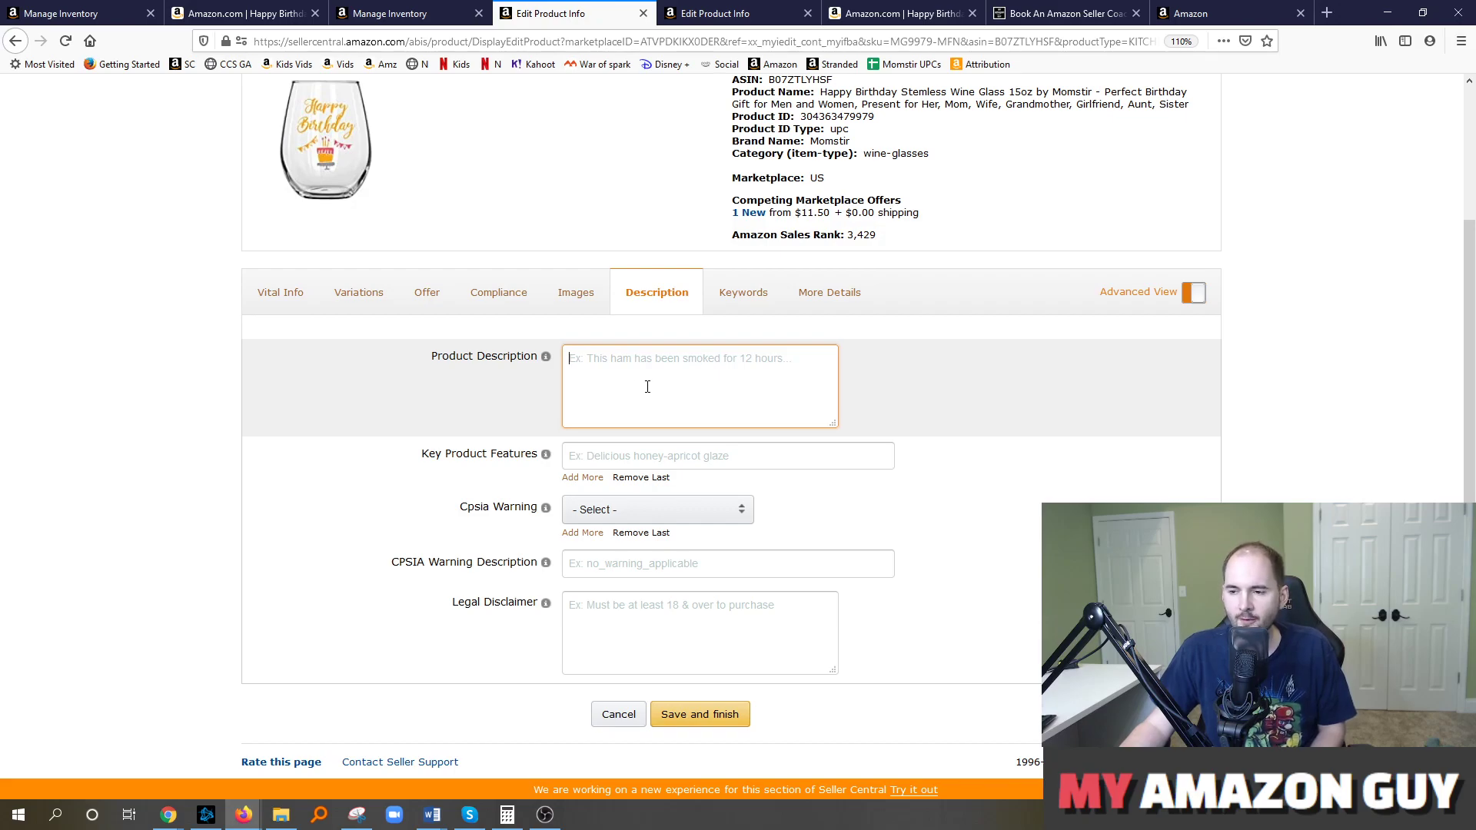
left_click(649, 361)
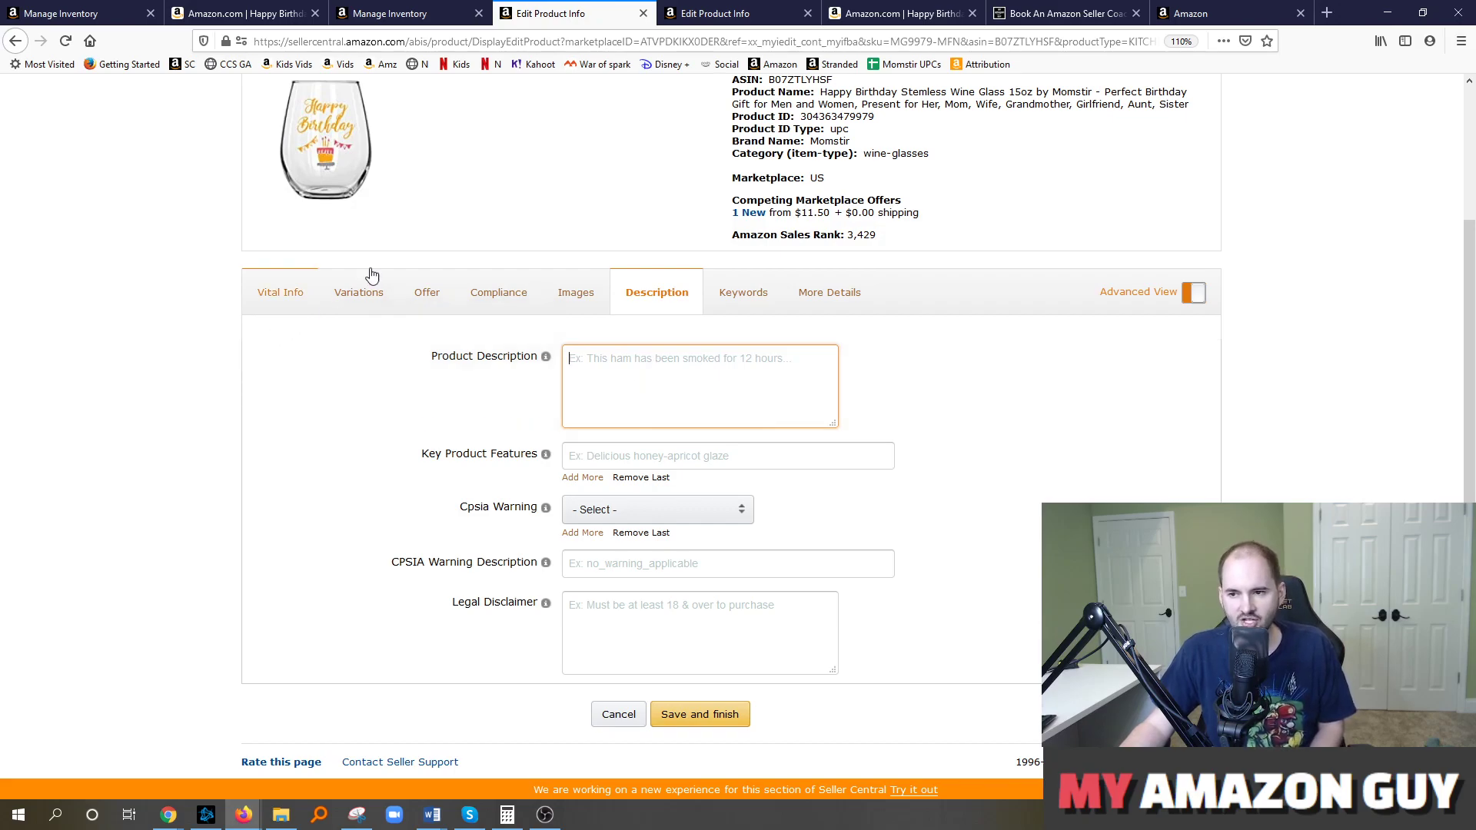
left_click(424, 7)
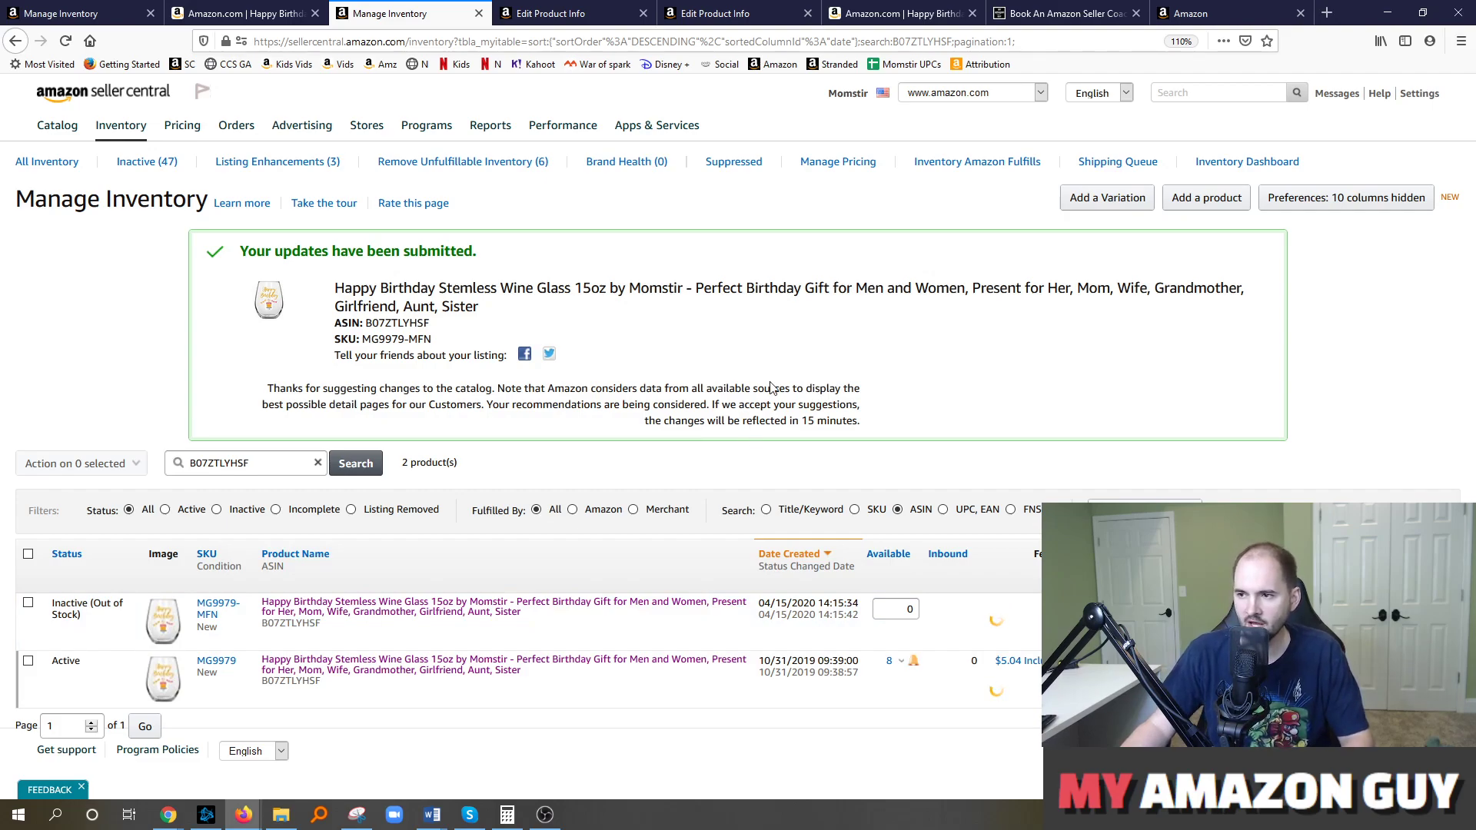
- Reach Get Support's Fix a product page form under Selling on Amazon > Products, Listings, or Inventory
mouse_move(1379, 94)
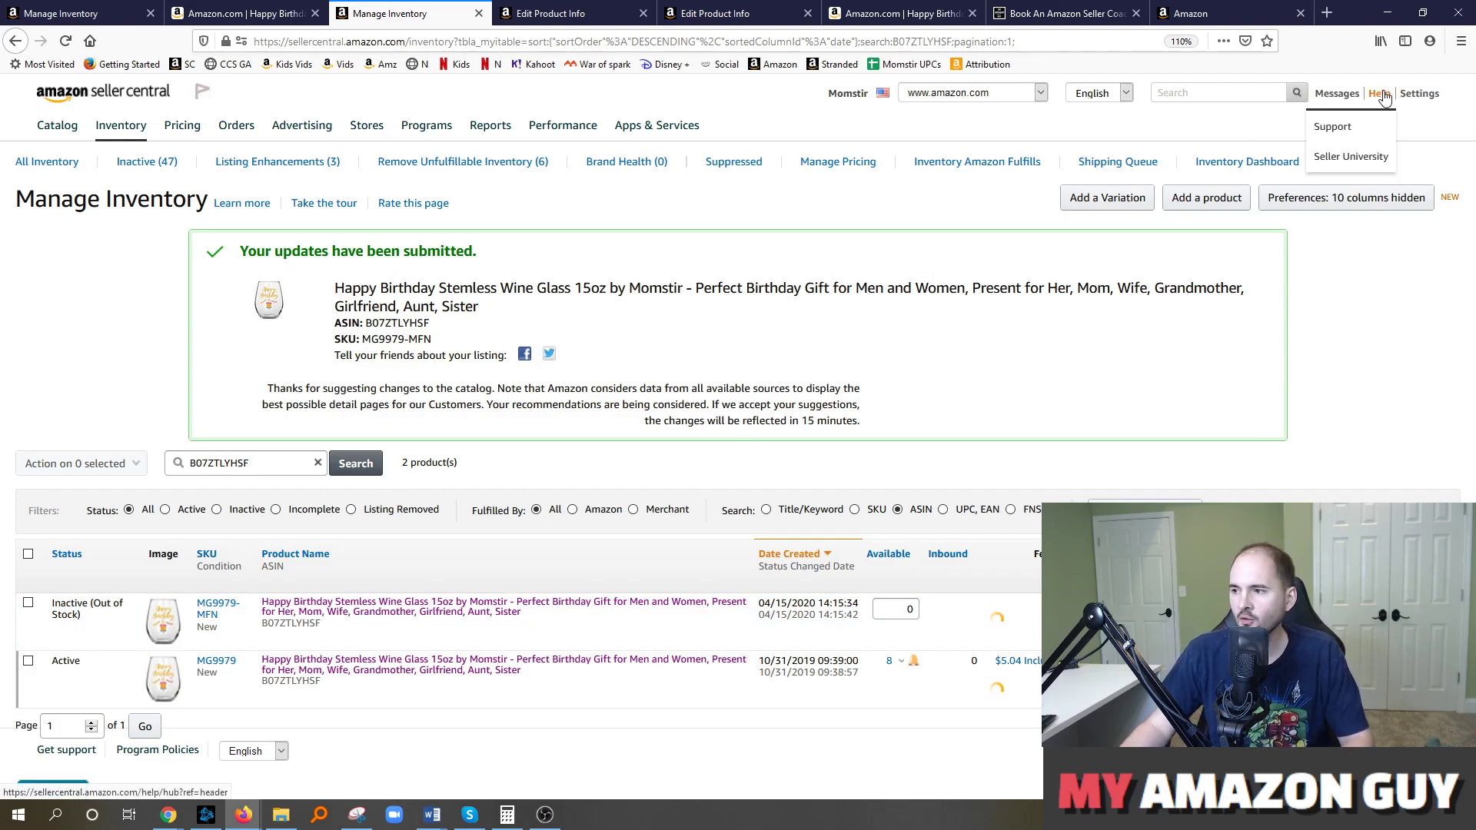
left_click(1381, 94)
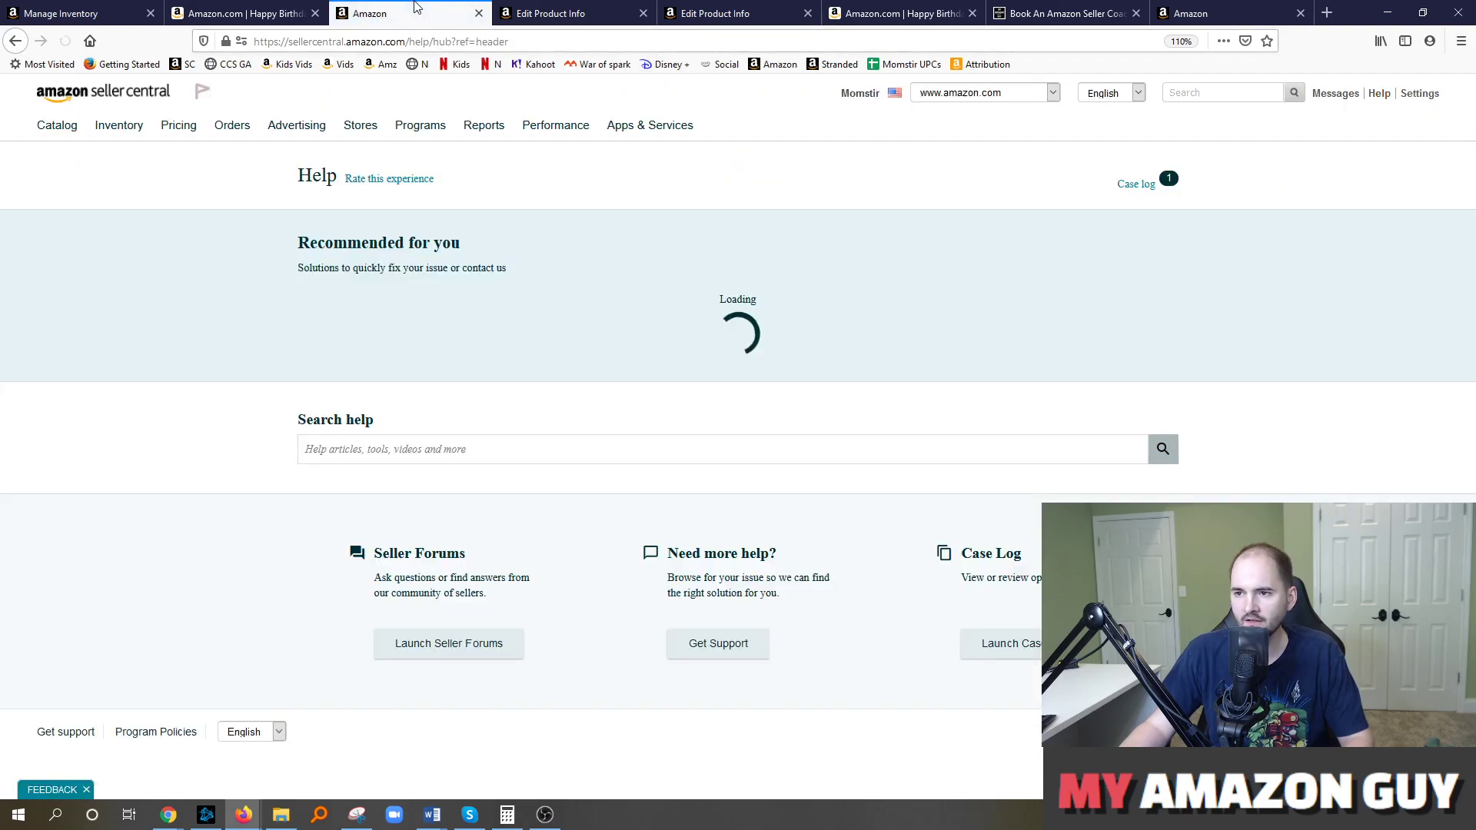
mouse_move(1372, 93)
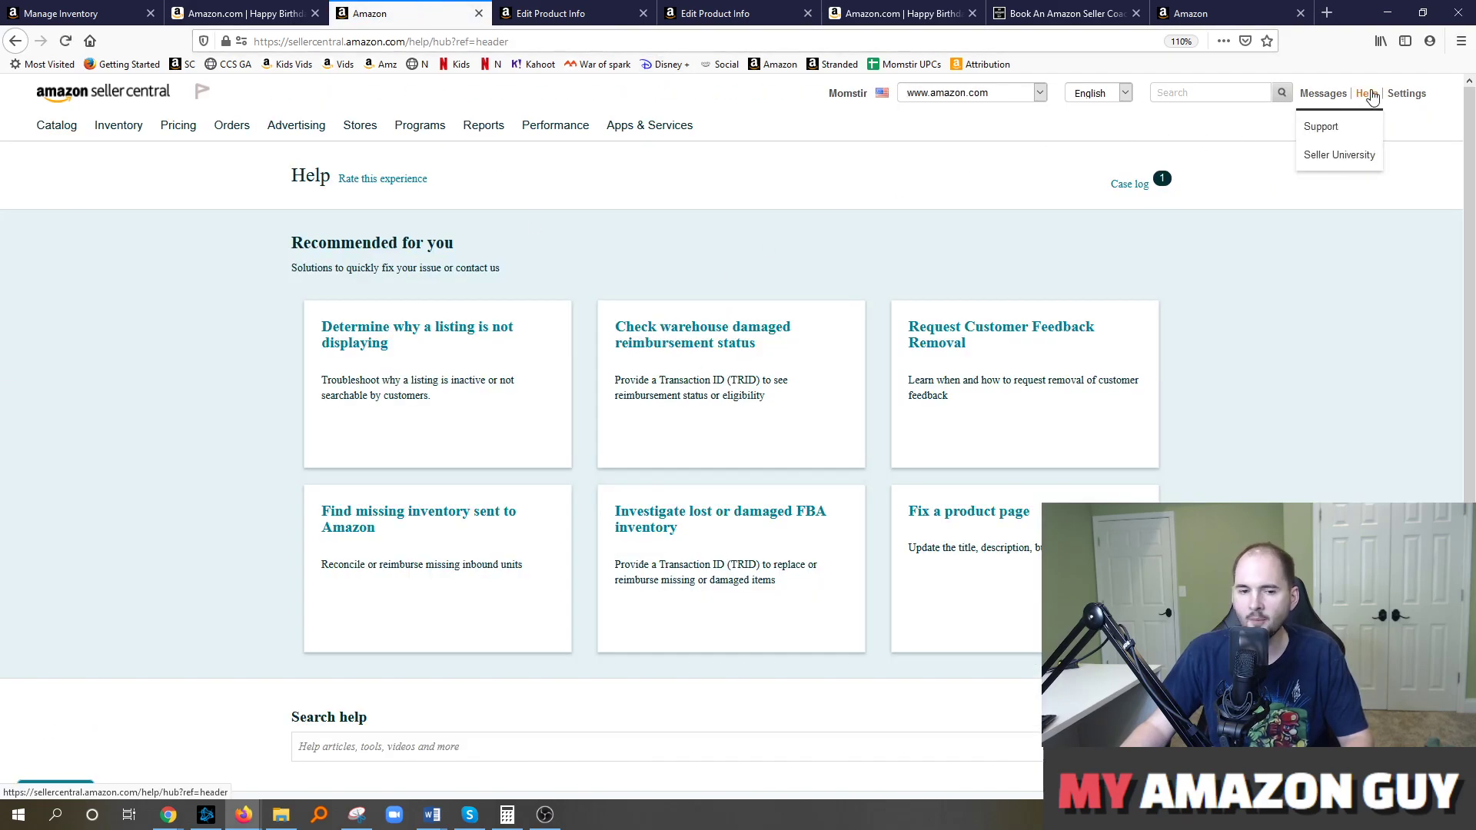
scroll(583, 570, "down", 3)
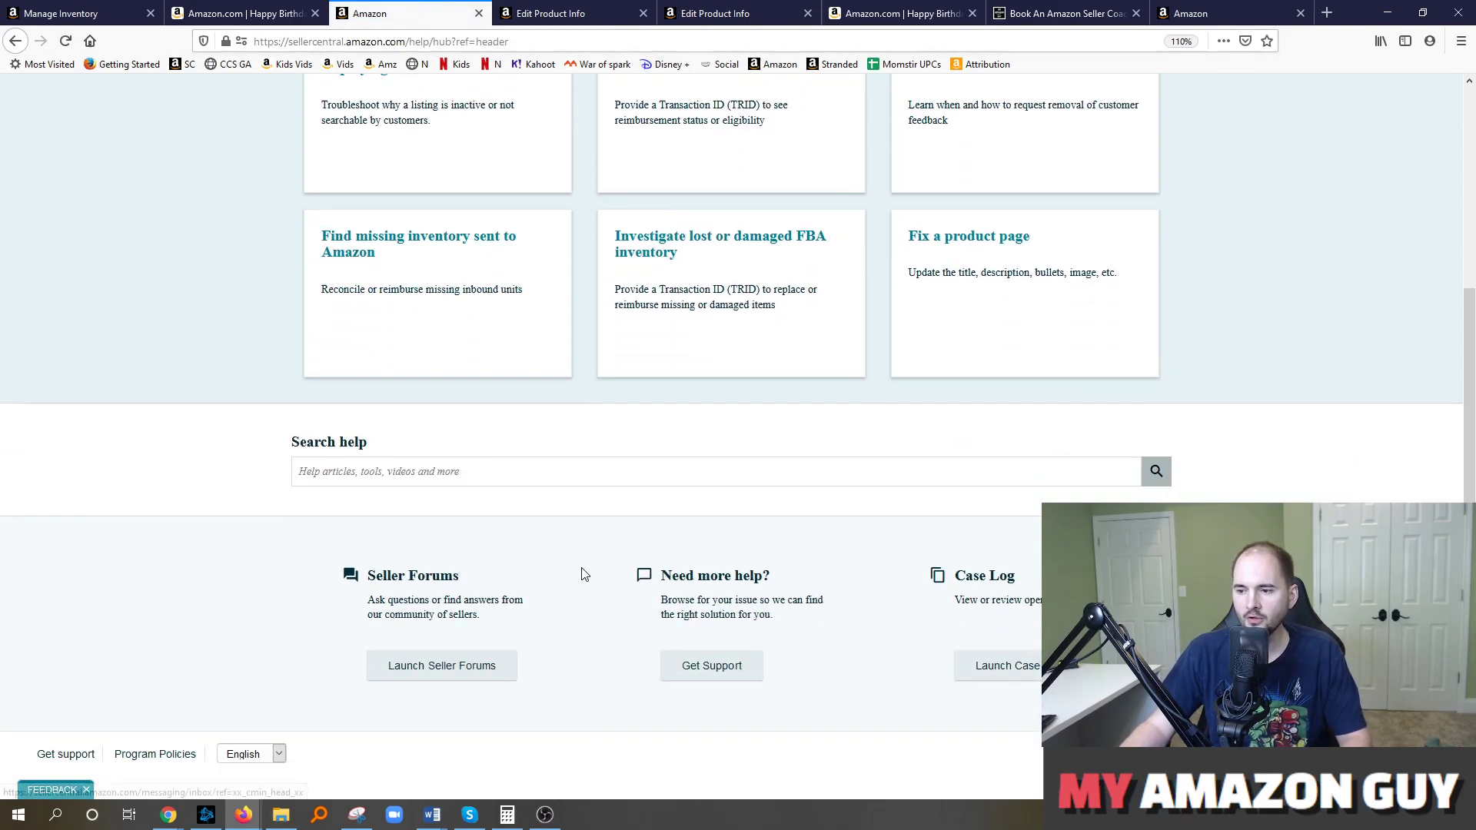
left_click(723, 665)
left_click(454, 344)
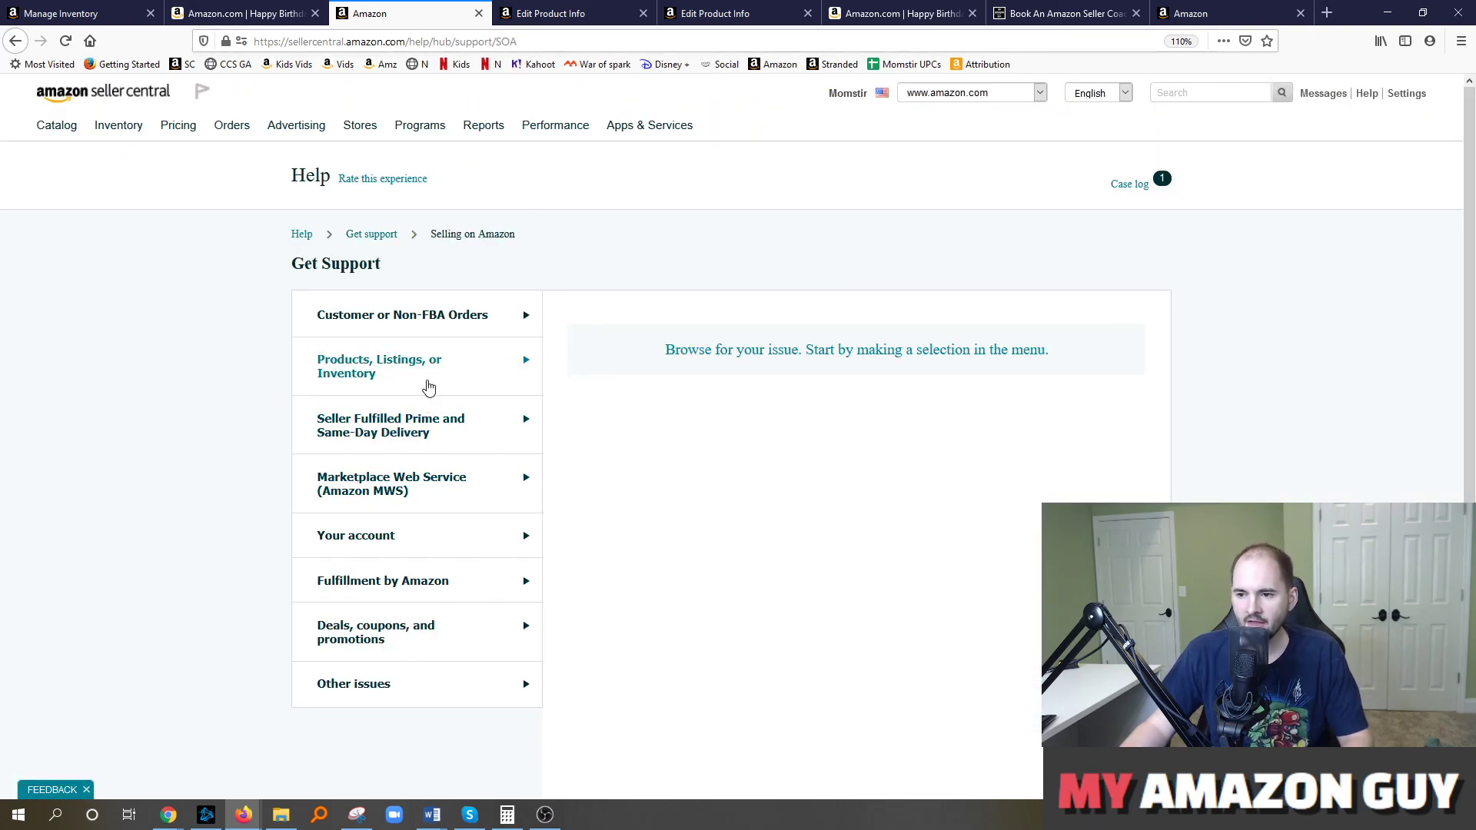
left_click(427, 386)
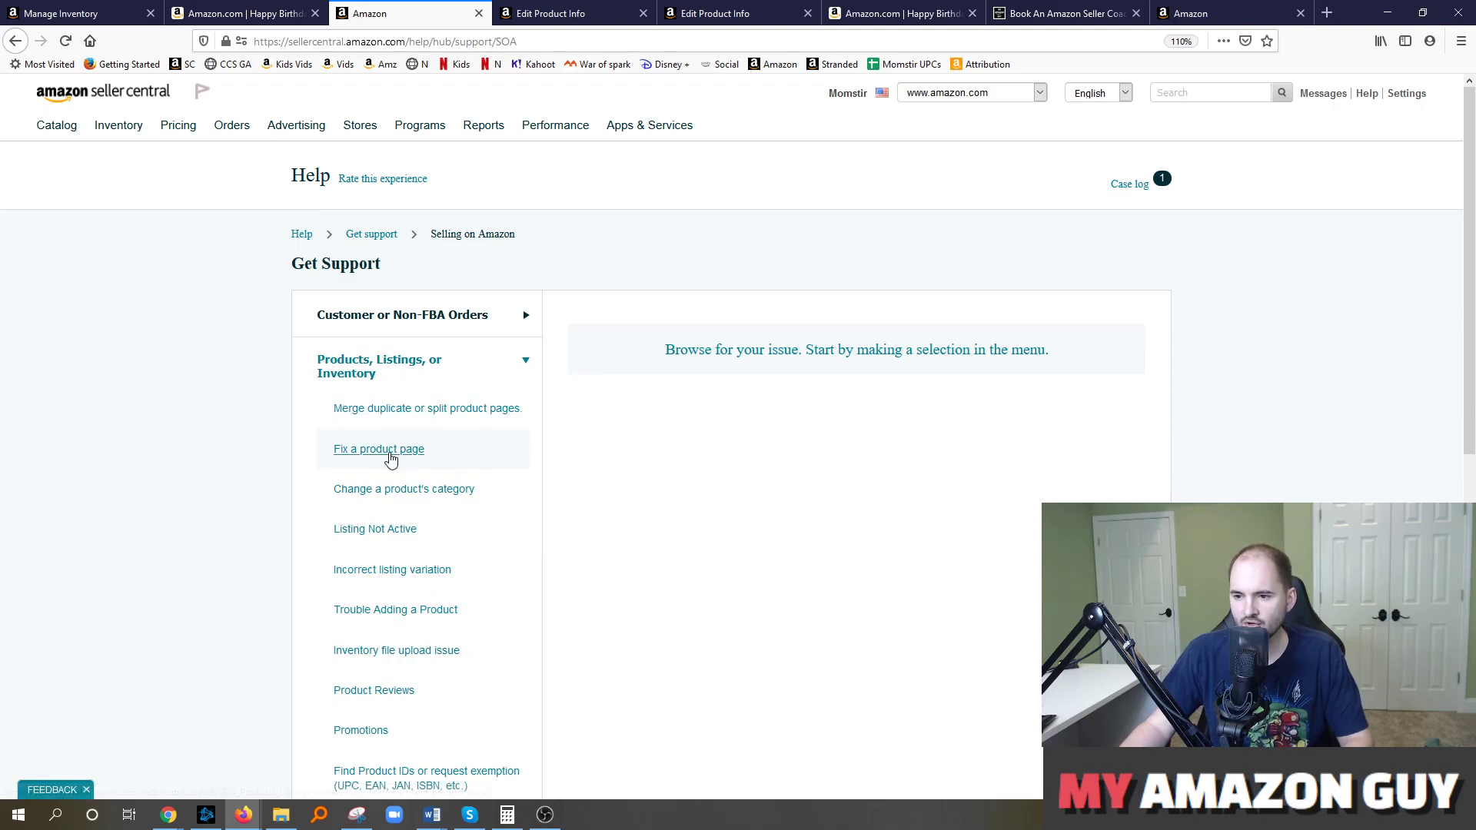
left_click(388, 452)
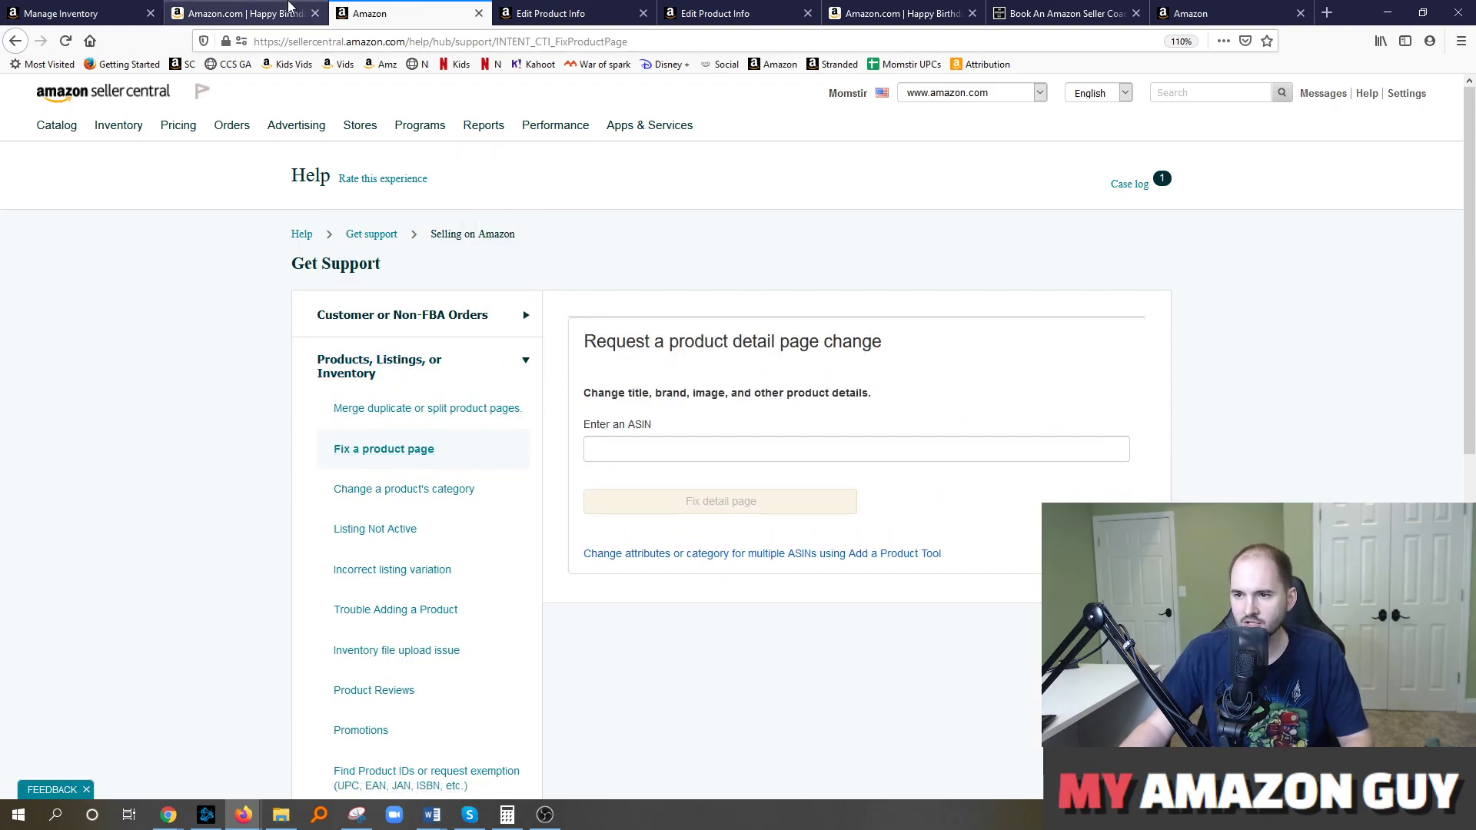
left_click(242, 13)
left_click(384, 41)
- Copy ASIN B07ZTLYHSF from the product URL into the form and select SKU MG9979
double_click(385, 41)
key("ctrl+c")
left_click(370, 14)
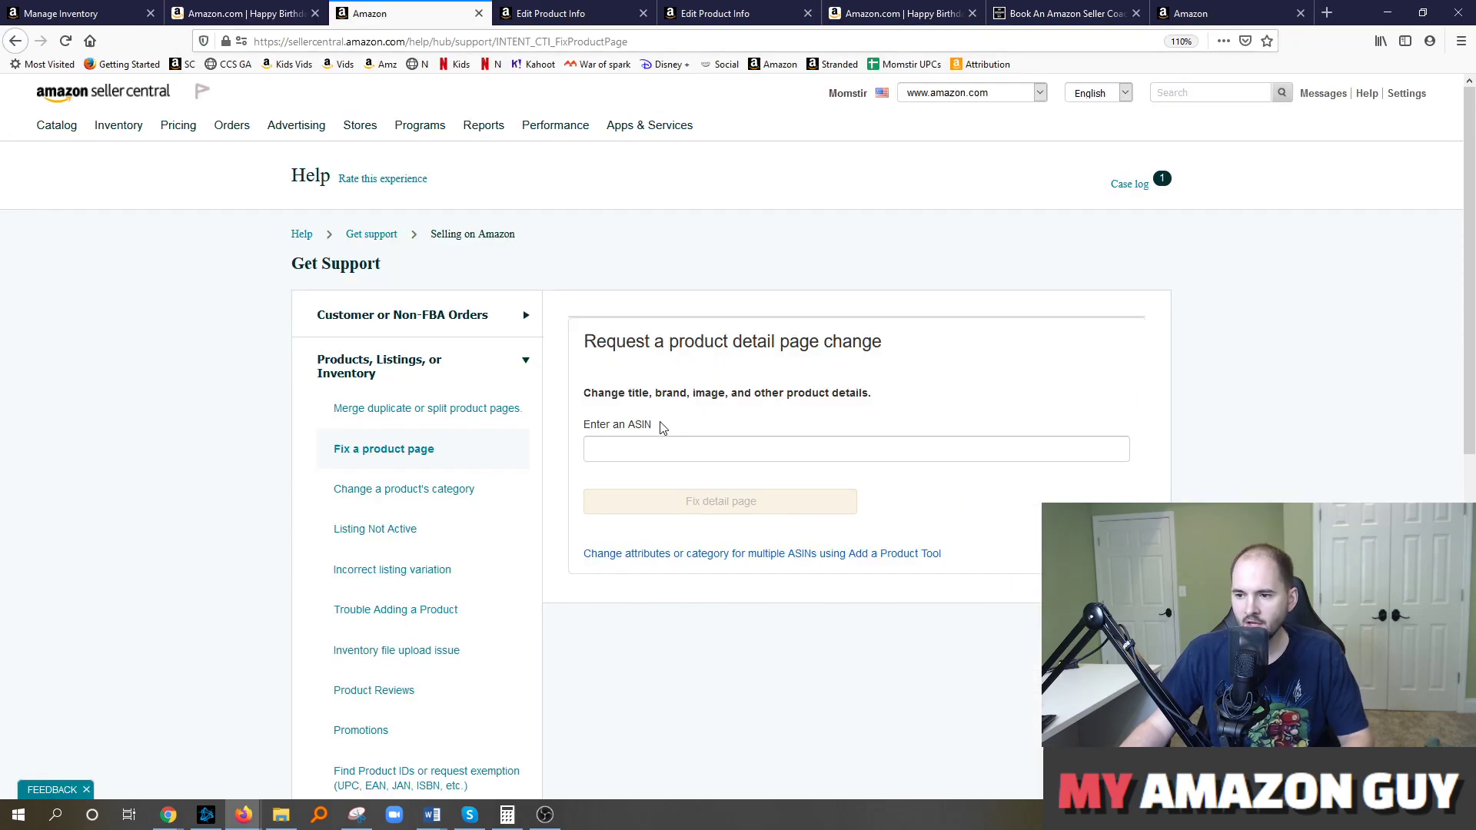
left_click(662, 445)
key("ctrl+v")
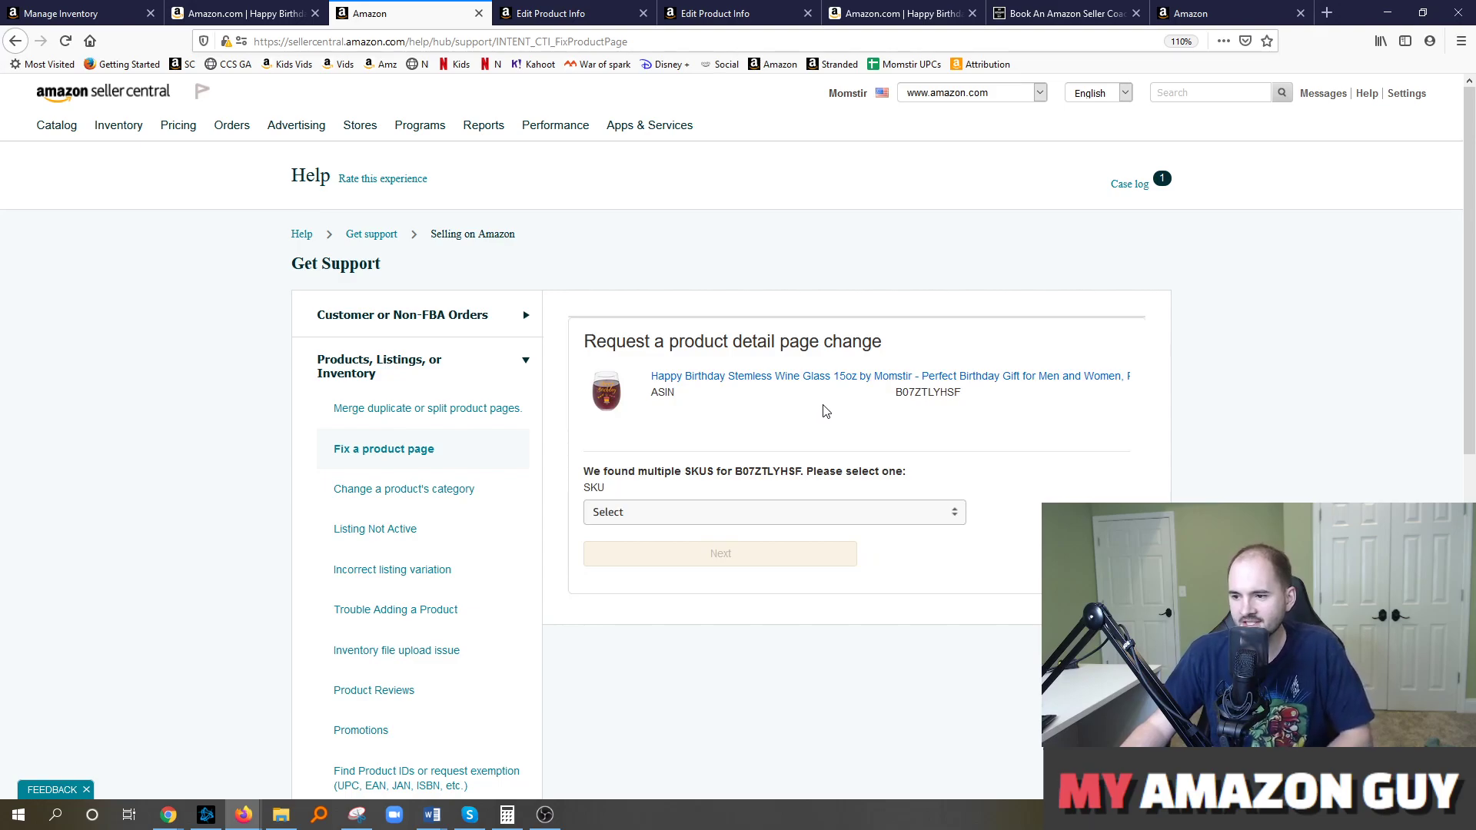
left_click(728, 517)
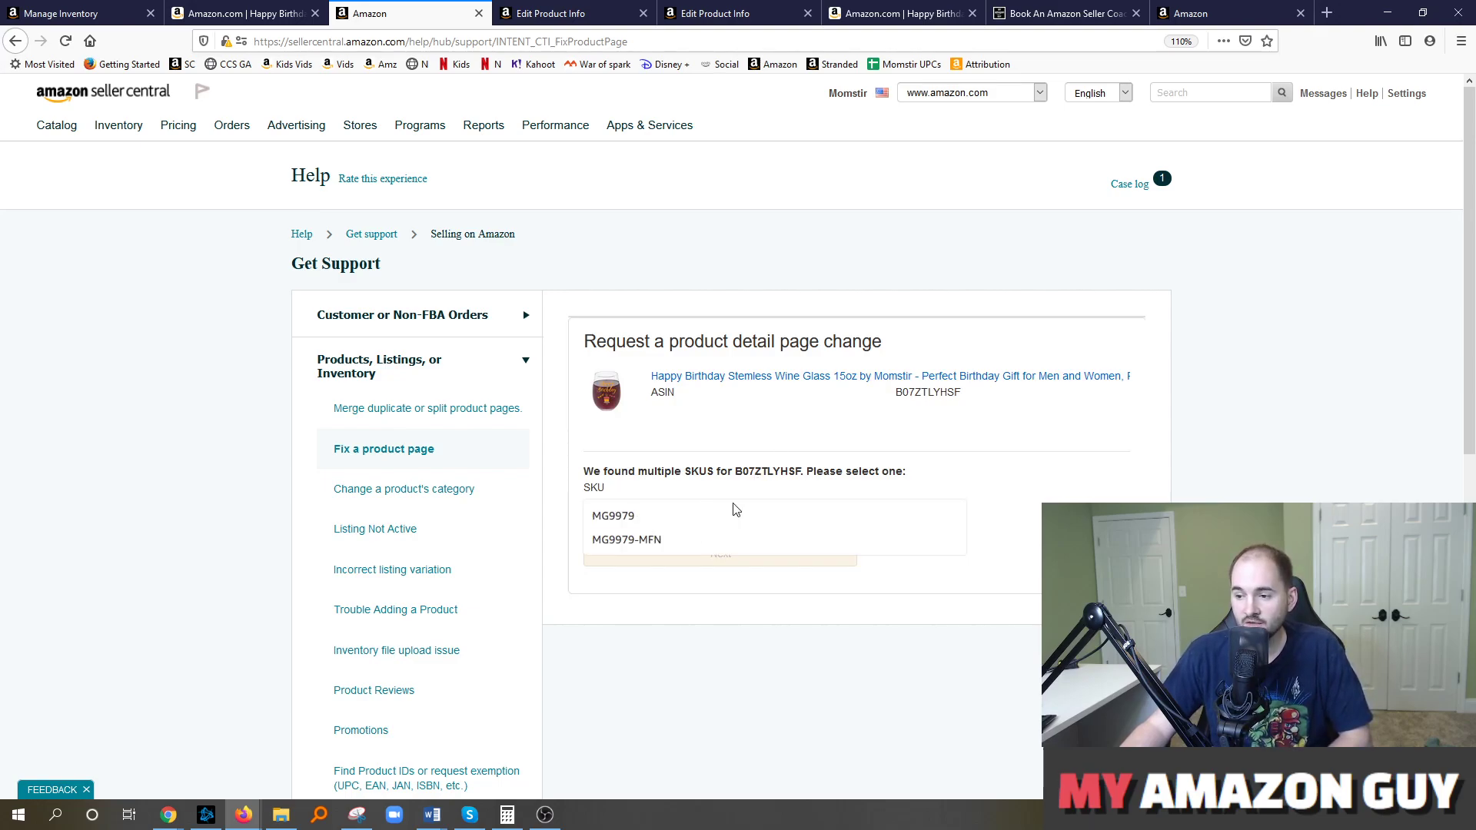
left_click(666, 516)
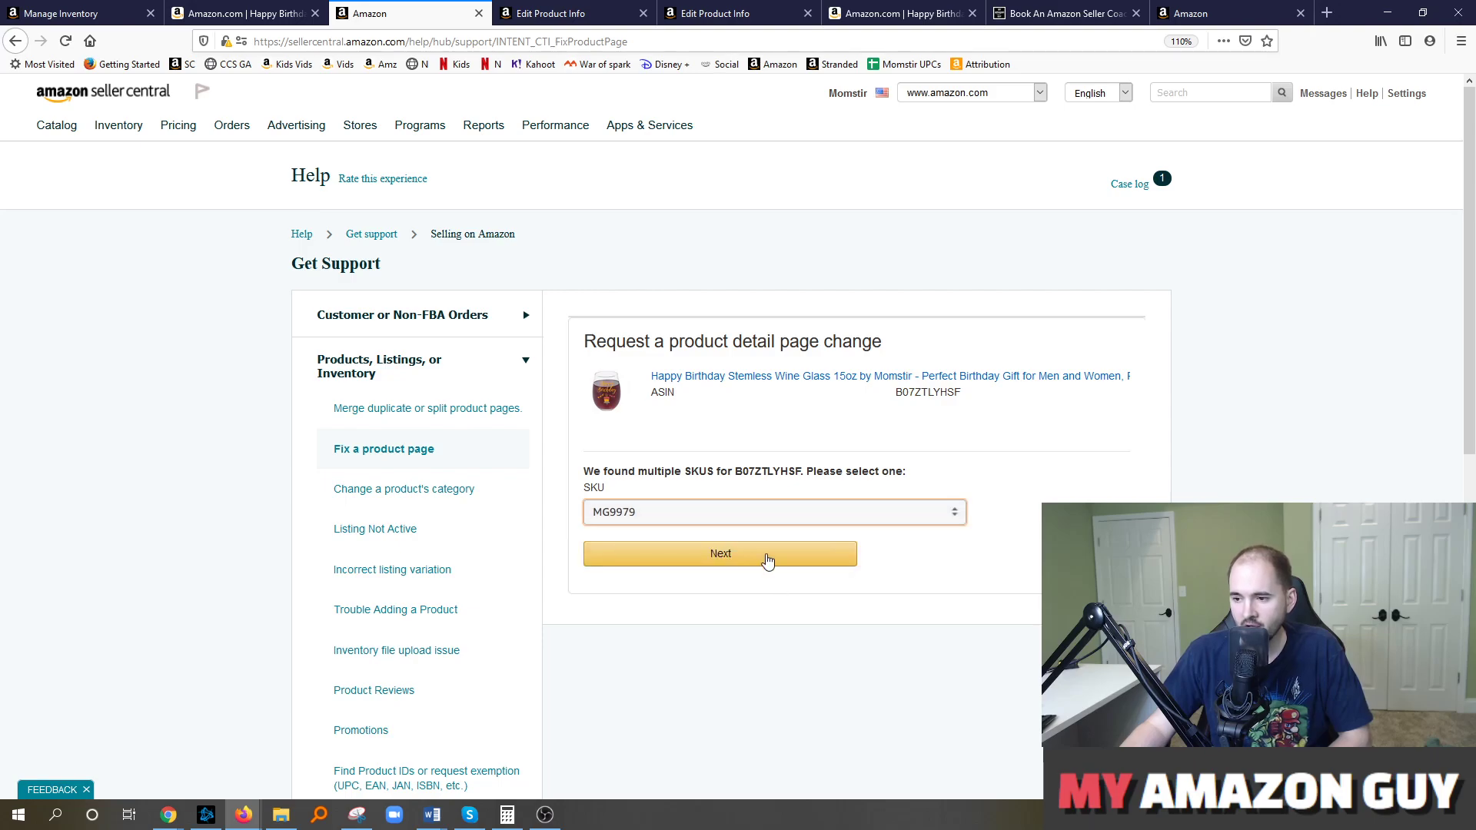
left_click(766, 555)
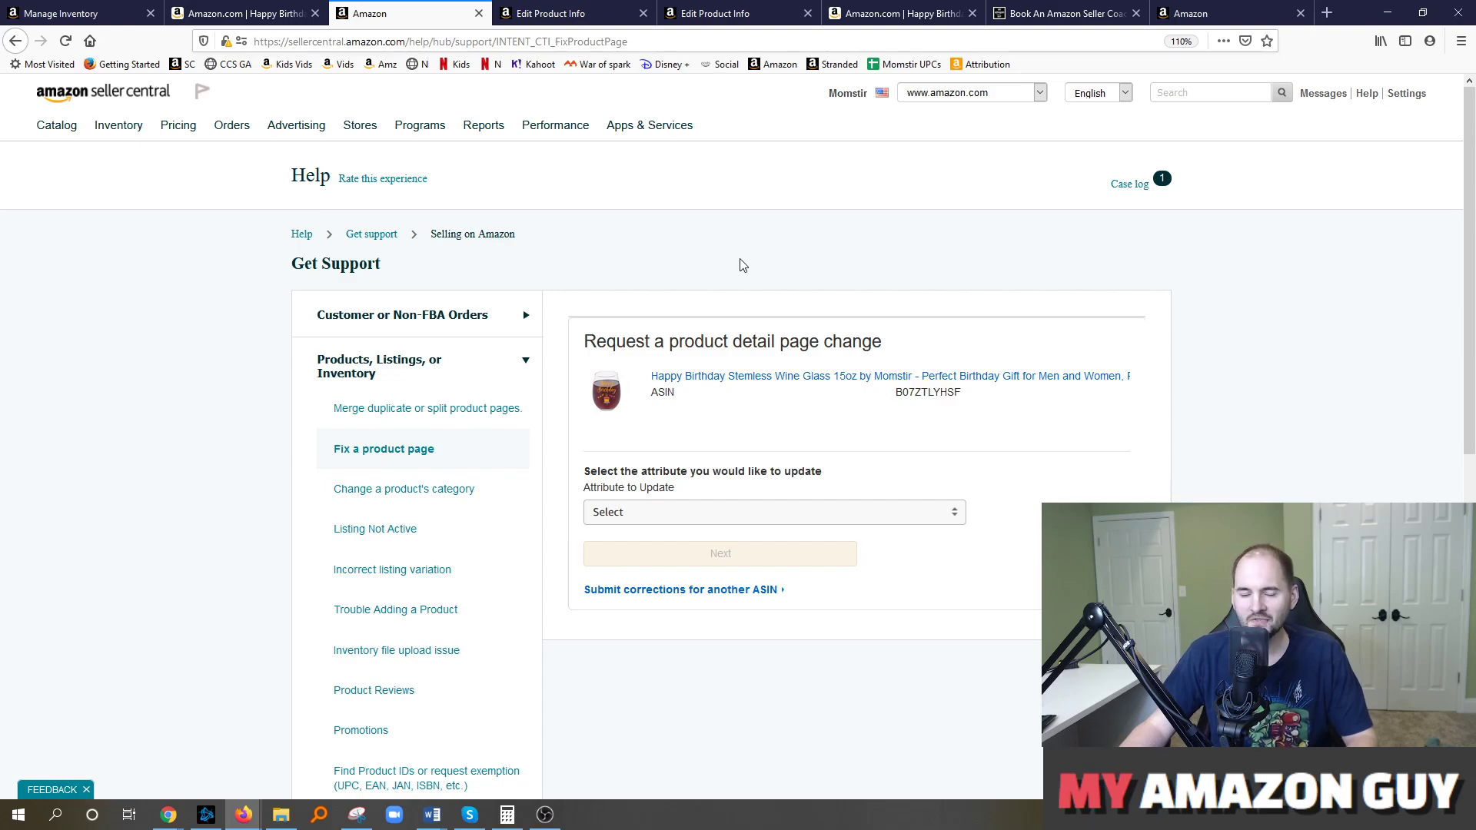
- Choose Title as the attribute to update and highlight the note about editing it in Vital Info
scroll(629, 489, "down", 4)
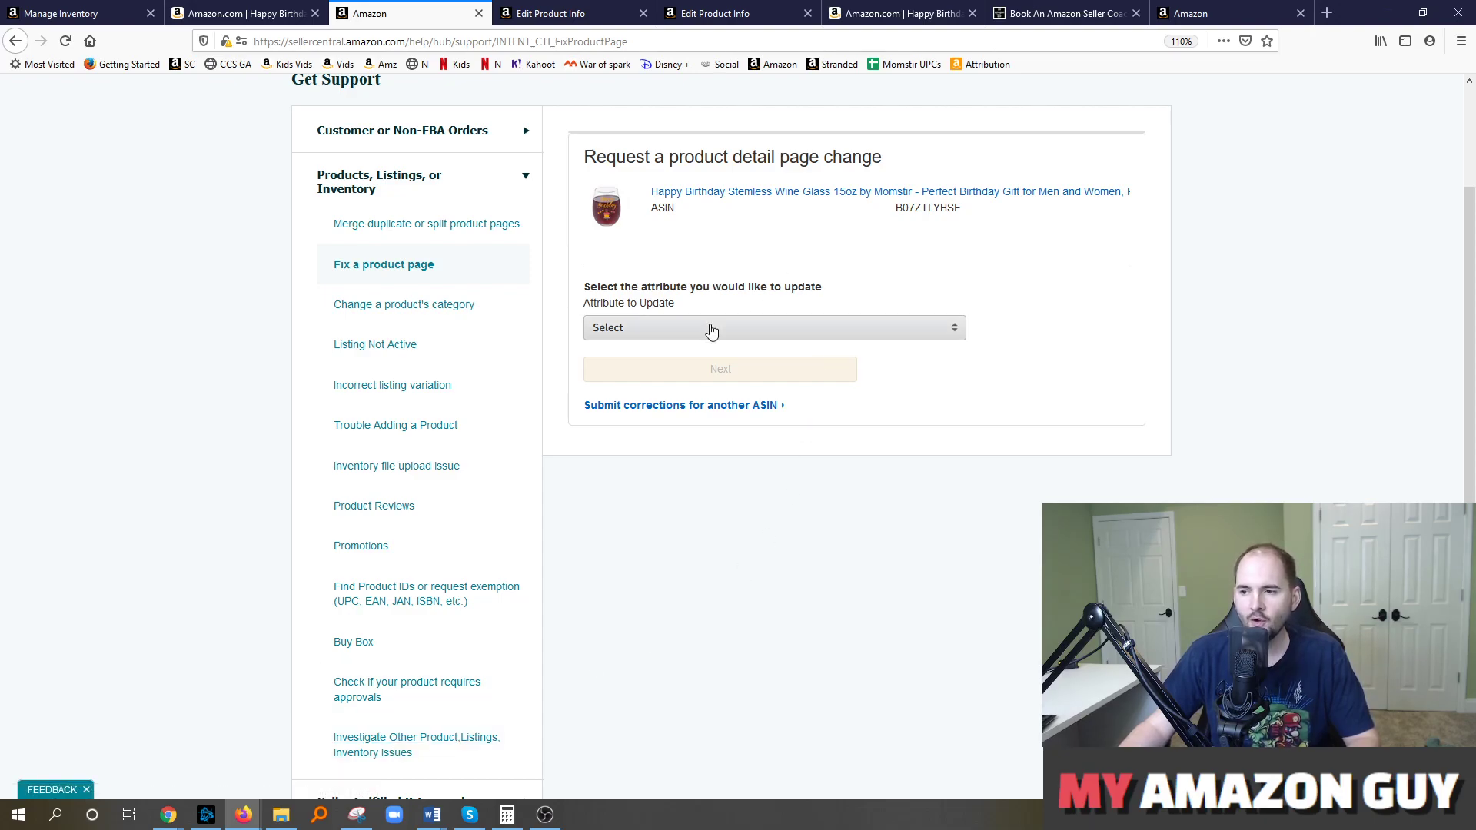
left_click(711, 328)
left_click(626, 332)
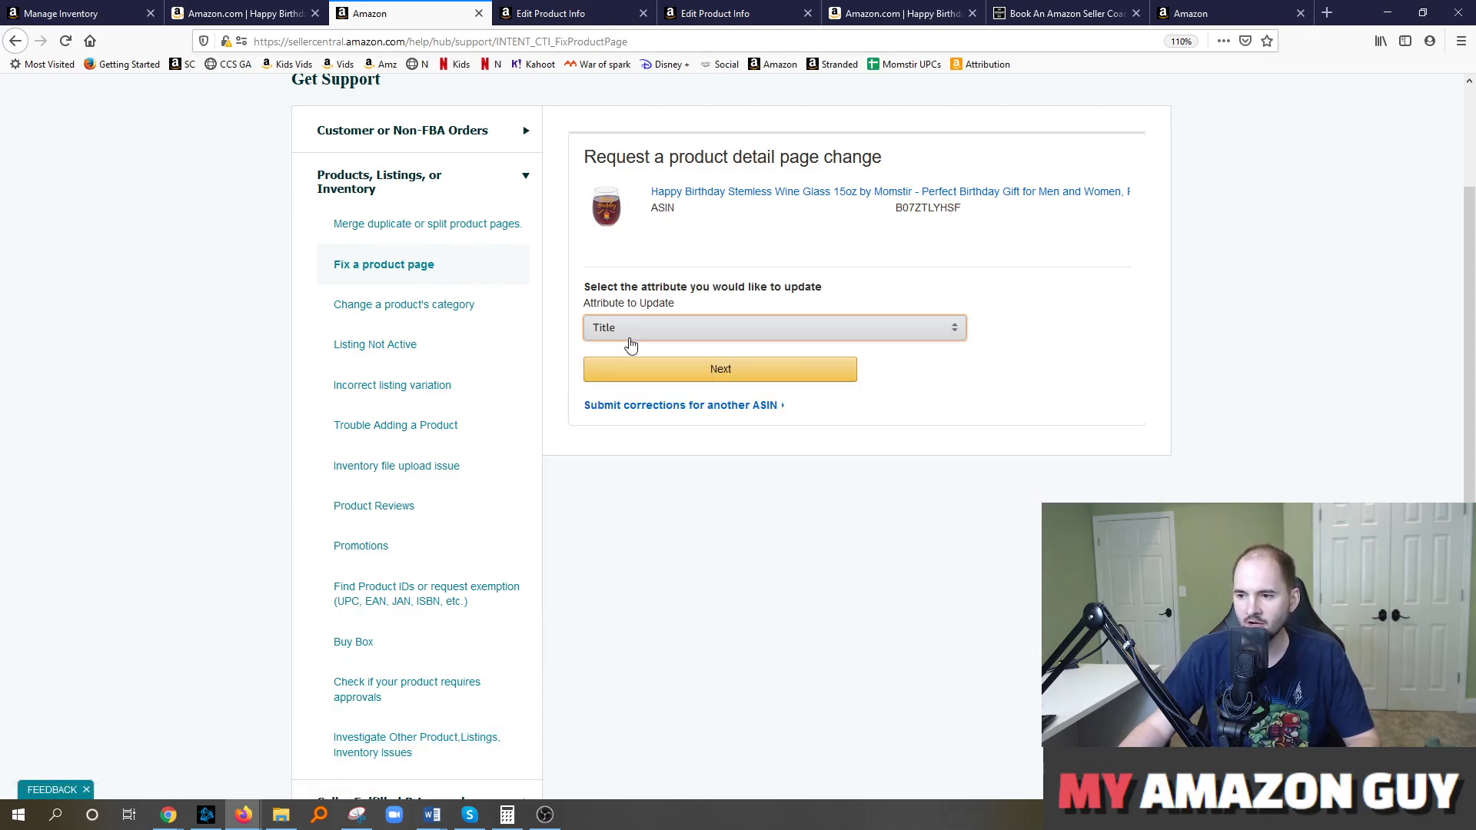
left_click(738, 377)
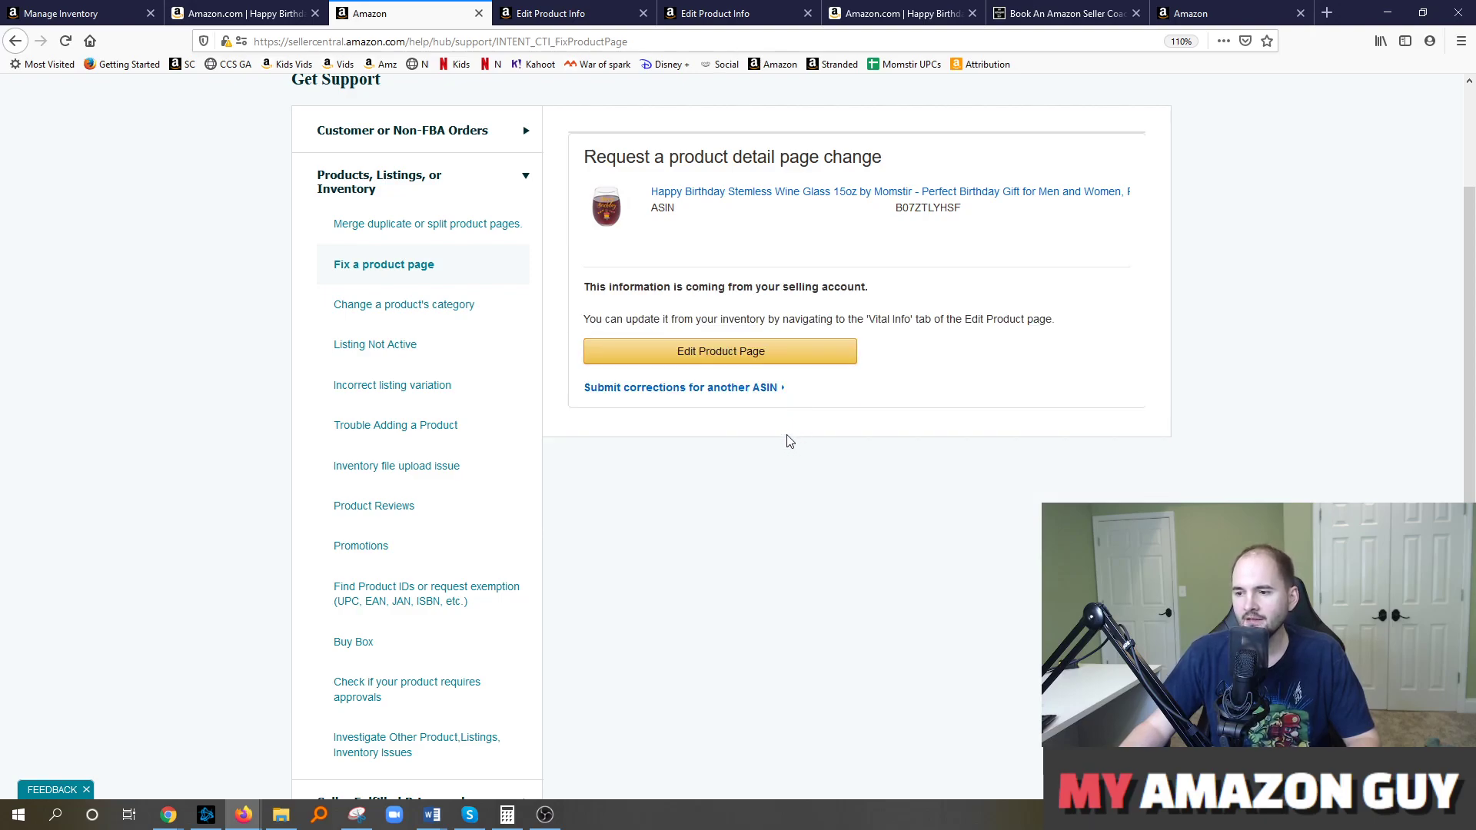
left_click_drag(590, 319, 1068, 323)
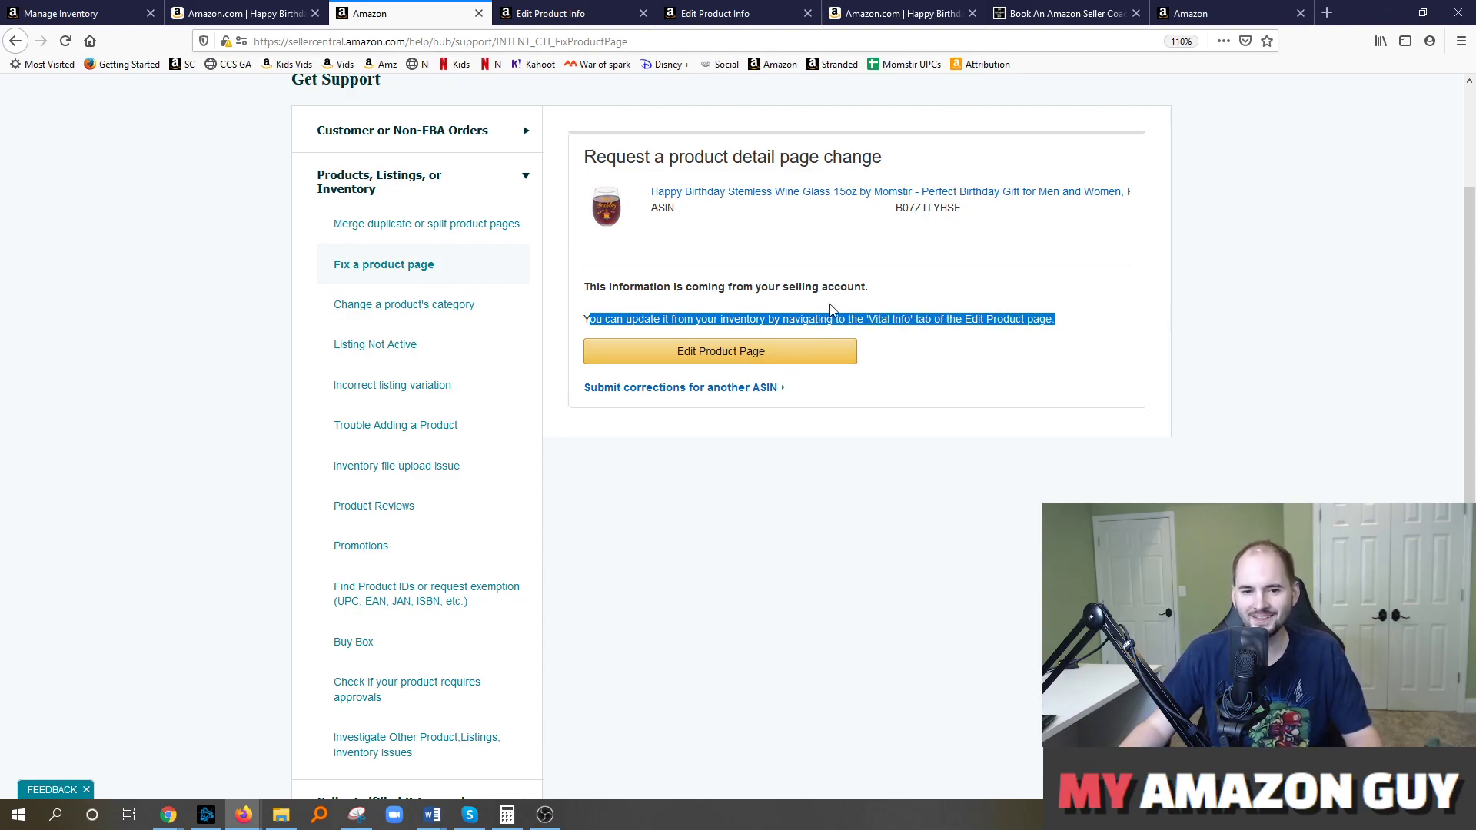
- Check the product's Vital Info fields, then open the Investigate Other Product, Listings, Inventory Issues form
left_click(550, 13)
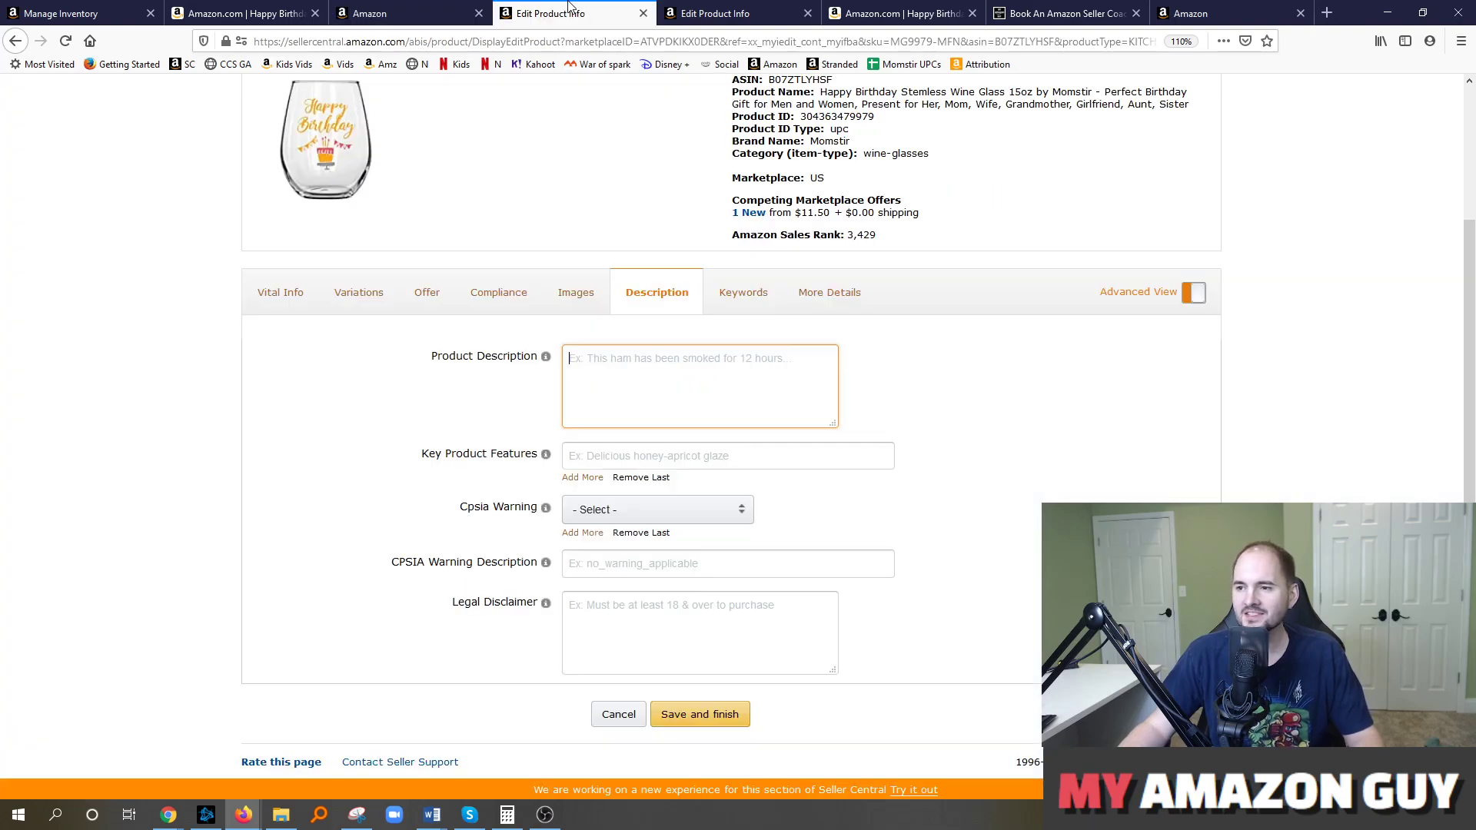
left_click(293, 293)
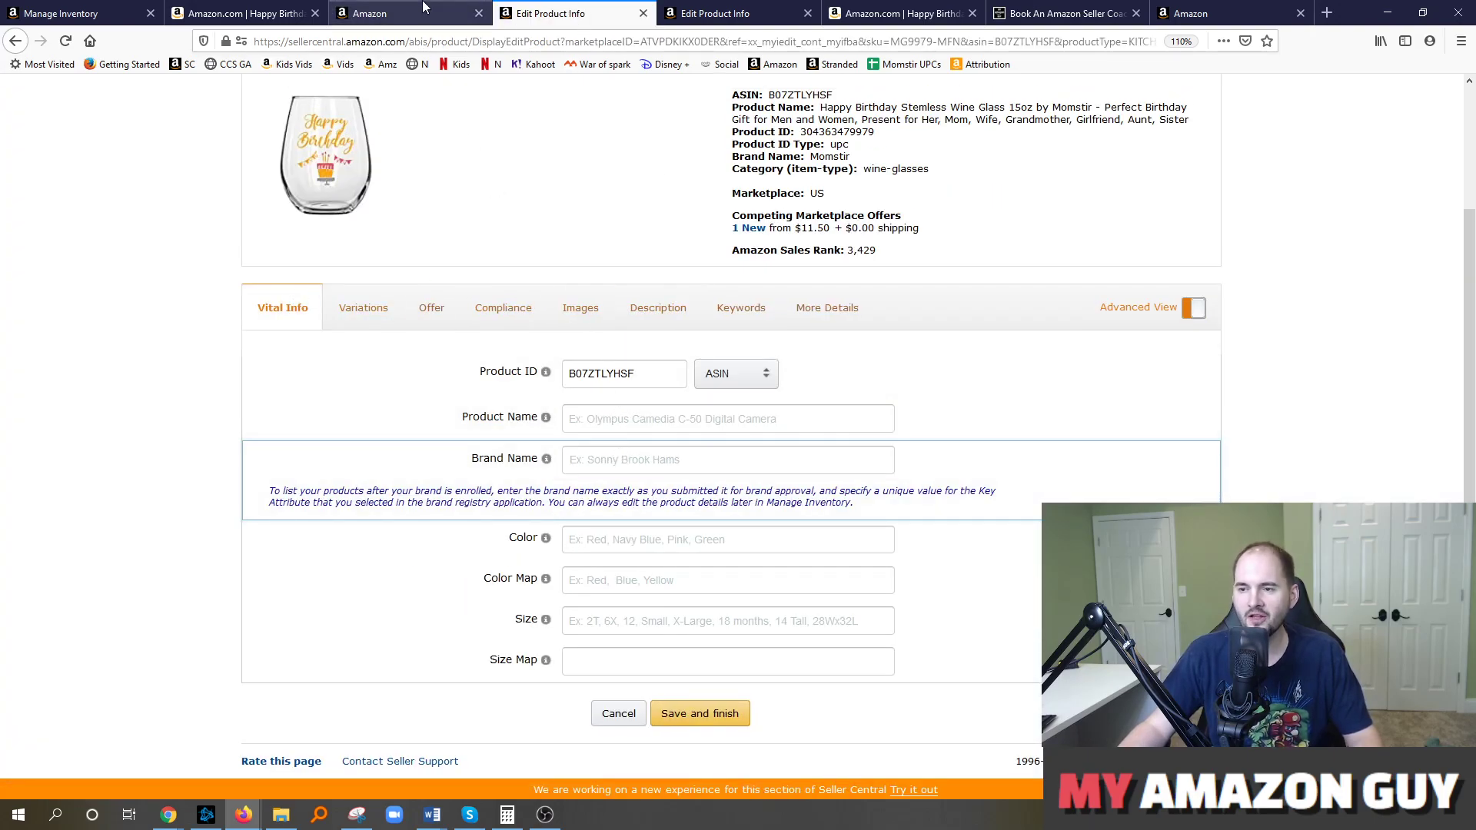
left_click(426, 11)
scroll(399, 552, "down", 4)
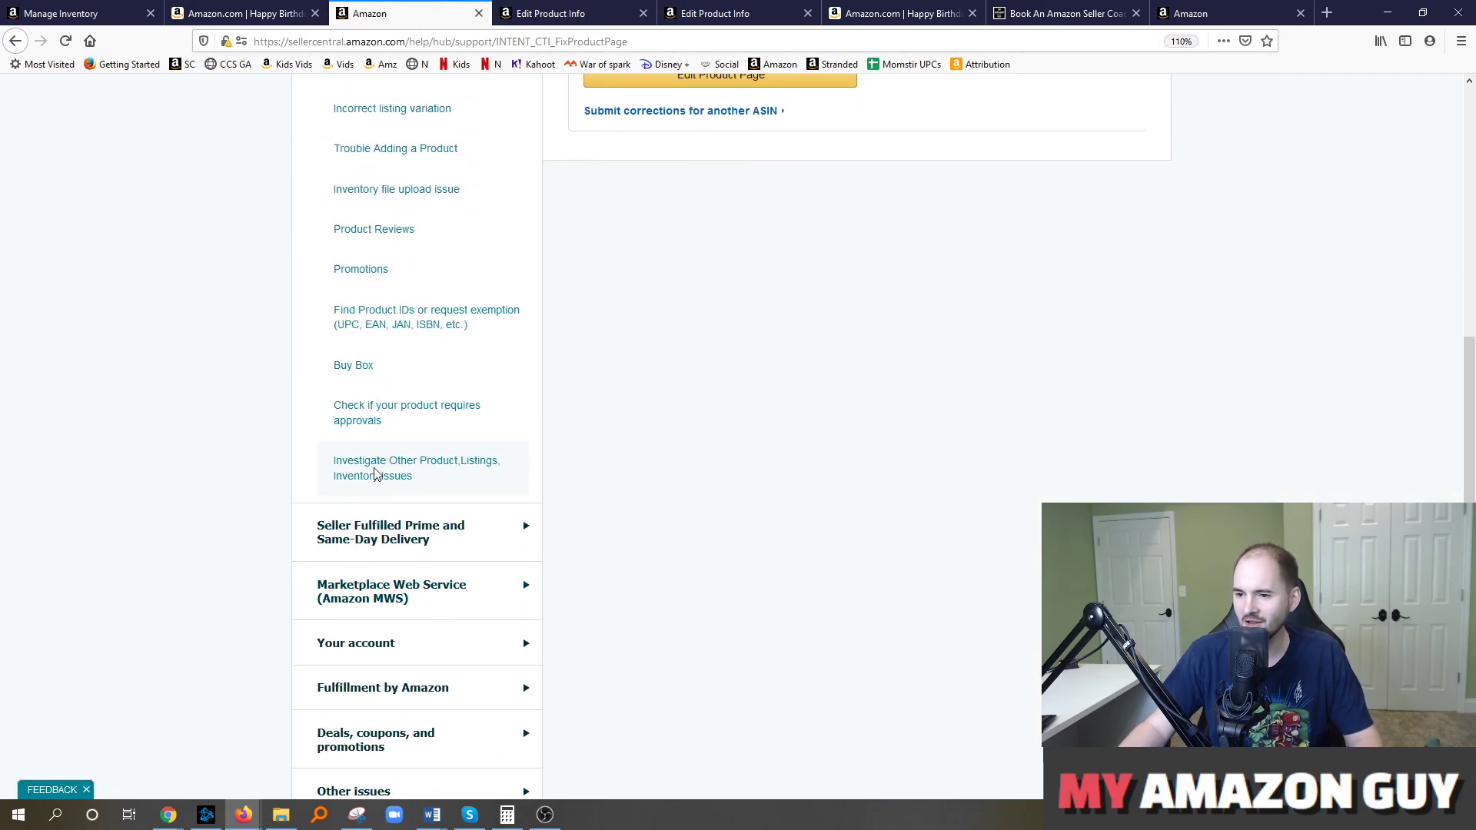
left_click(393, 466)
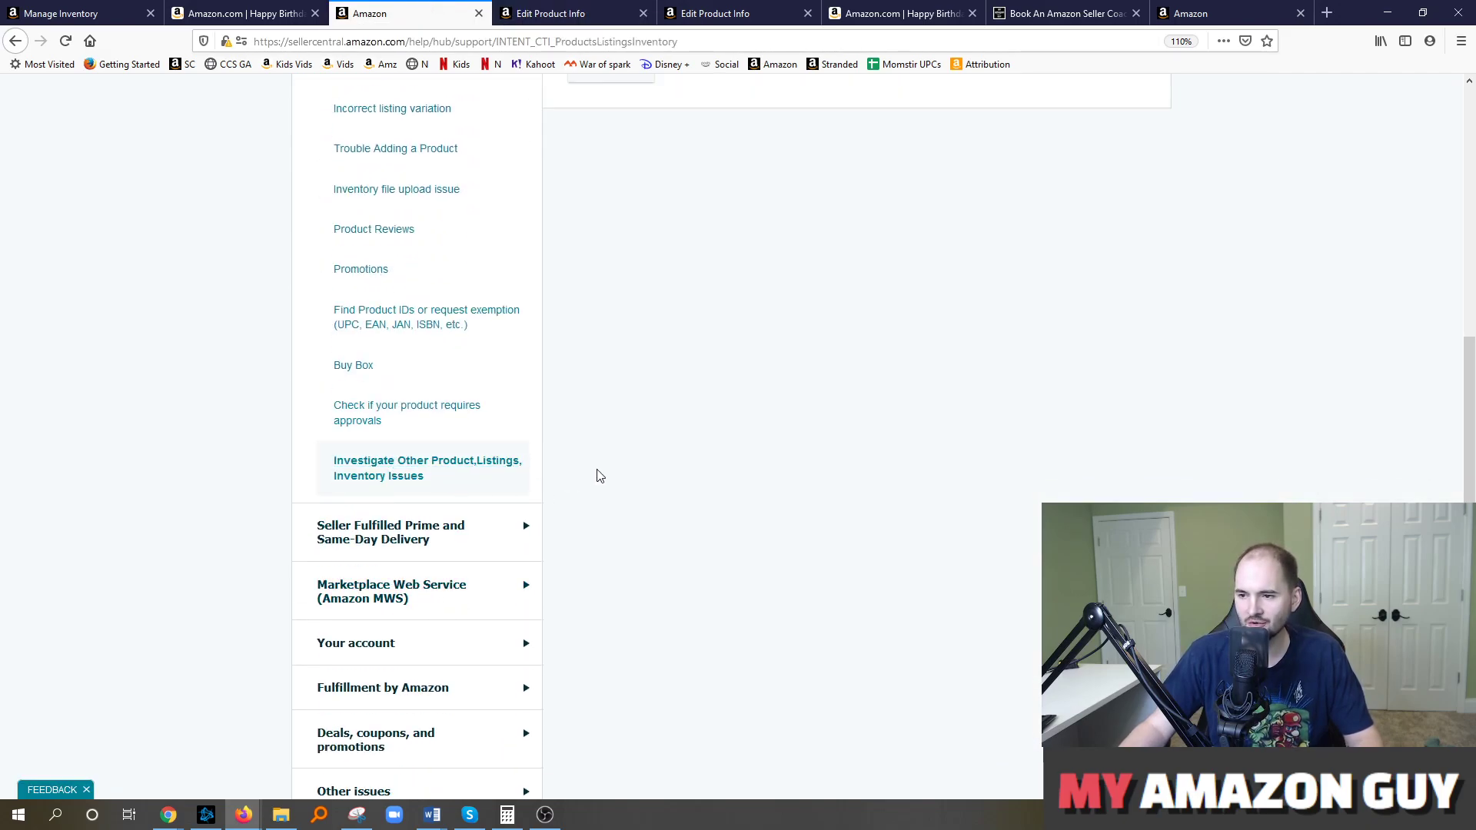
- Paste ASIN B07ZTLYHSF and describe changing the title from "Xyz" to "ABC", citing the manufacturer website URL
left_click(741, 257)
type("B07ZTLYHSF")
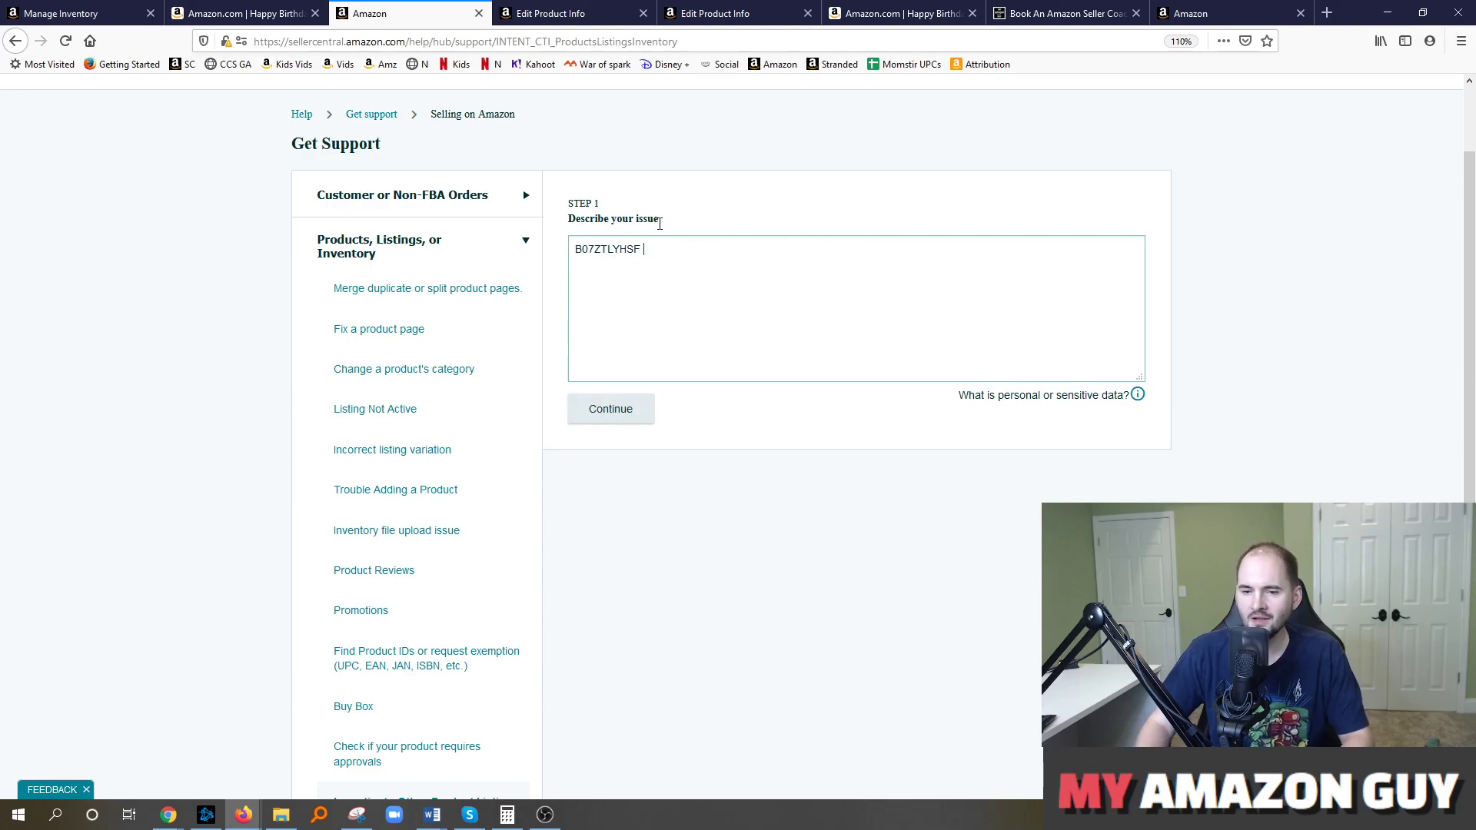
type("I want t")
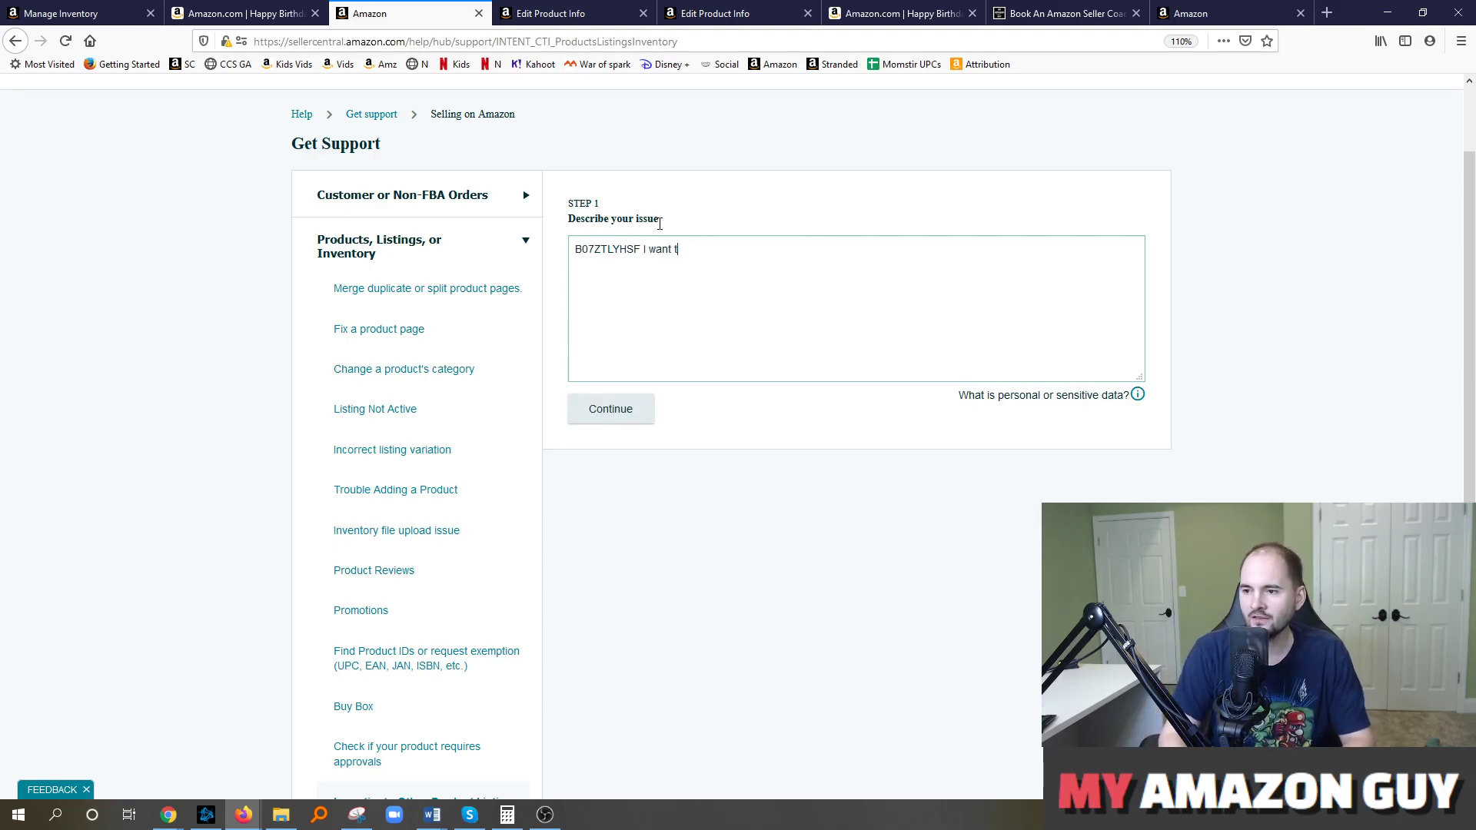
type("o update title from: \"Xyz\" to \"")
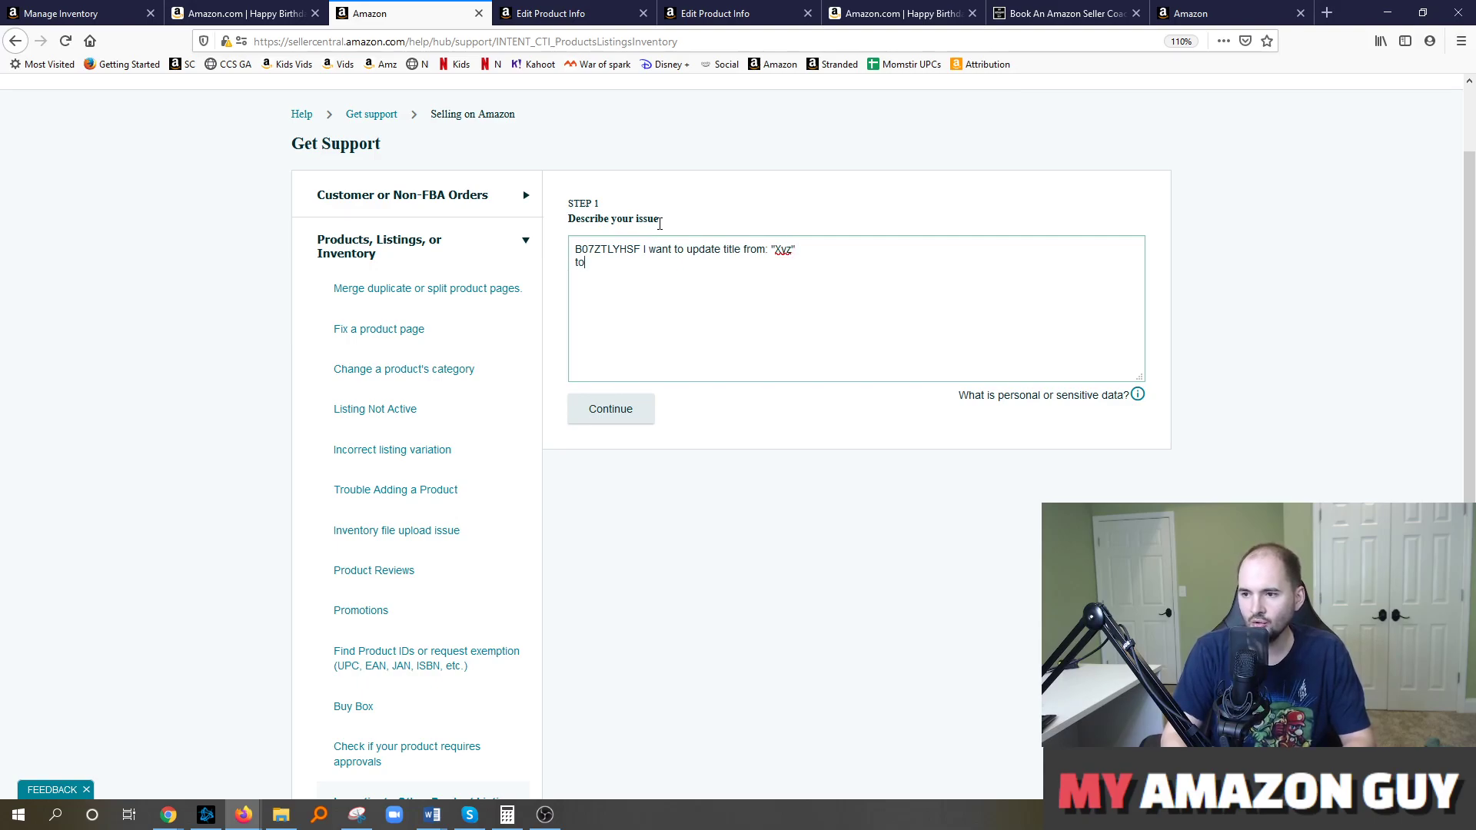
type("ABC\"")
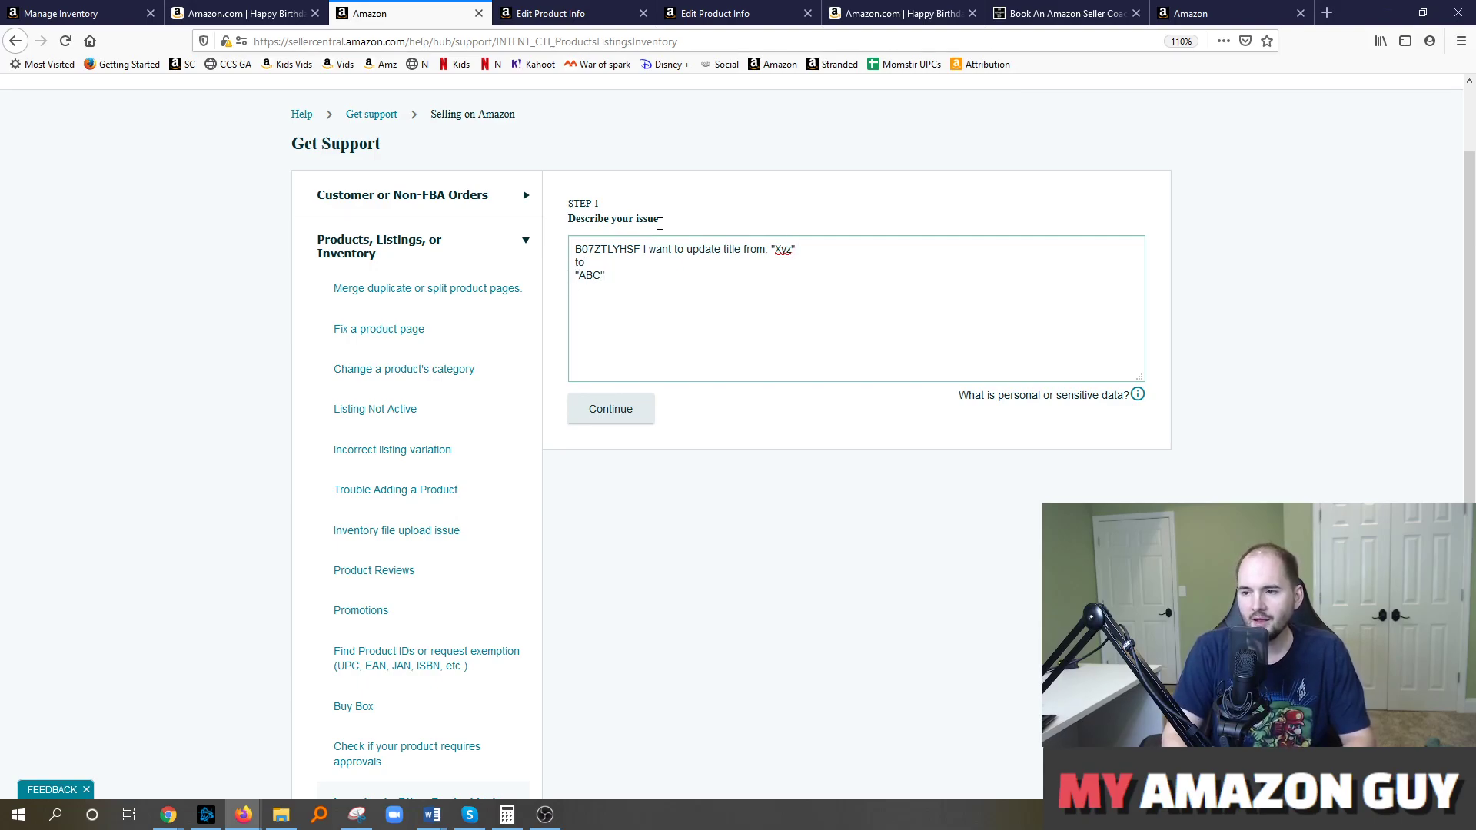
type(" link to my website")
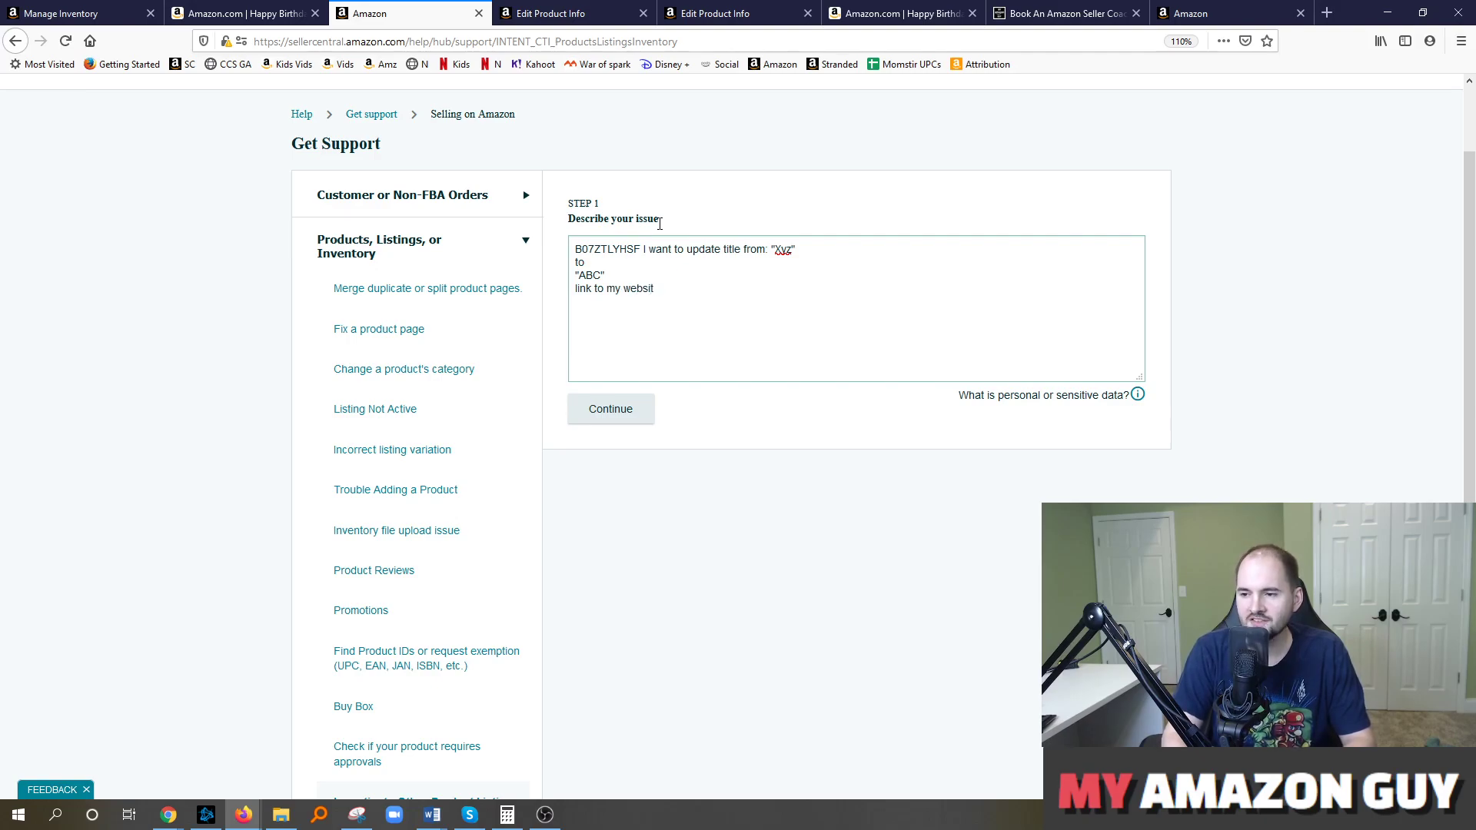
key("BackSpace")
key("BackSpace")
key("BackSpace")
key("BackSpace")
key("BackSpace")
key("BackSpace")
type("anu")
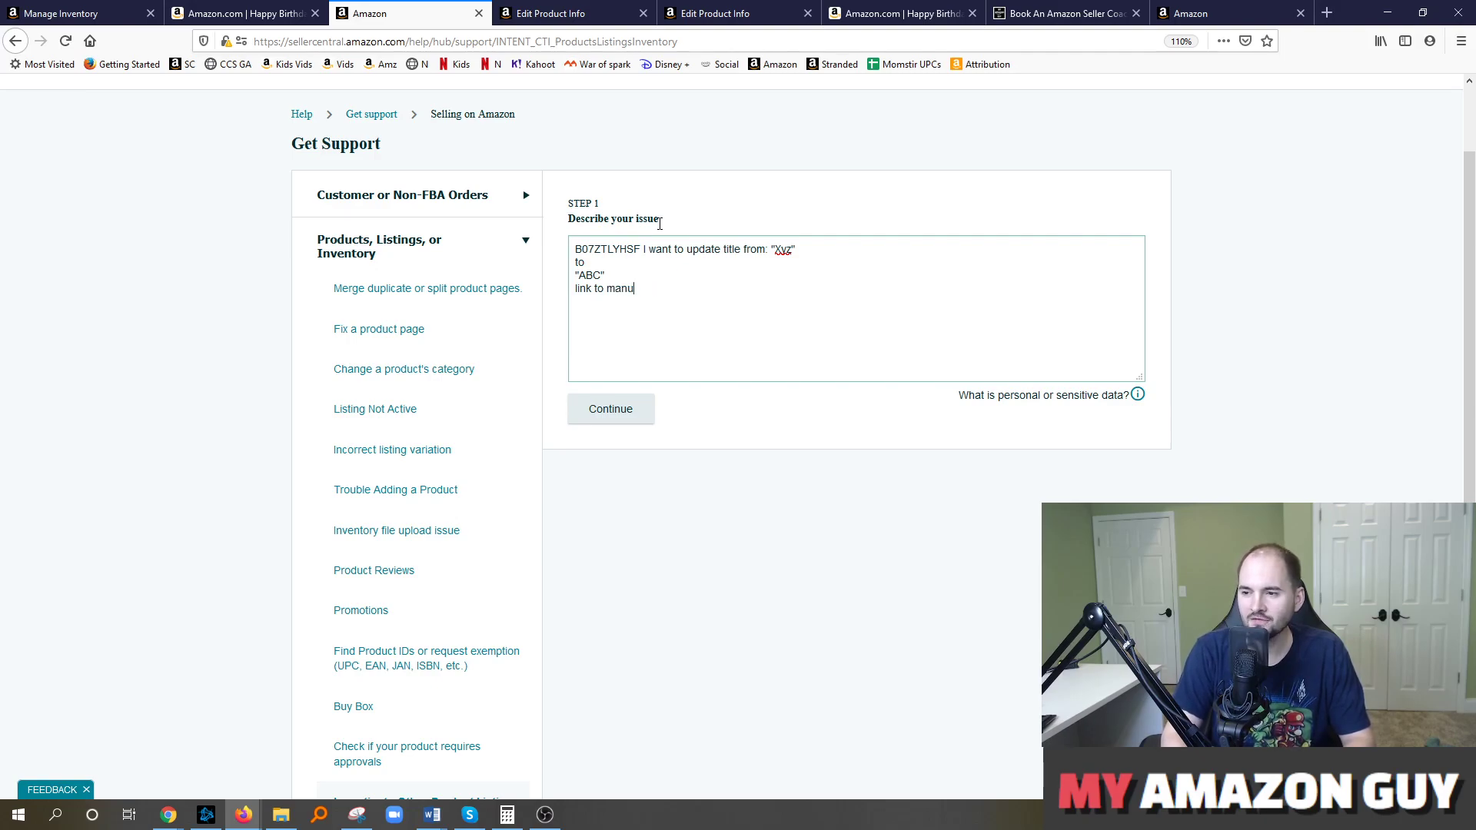
type("facturer ")
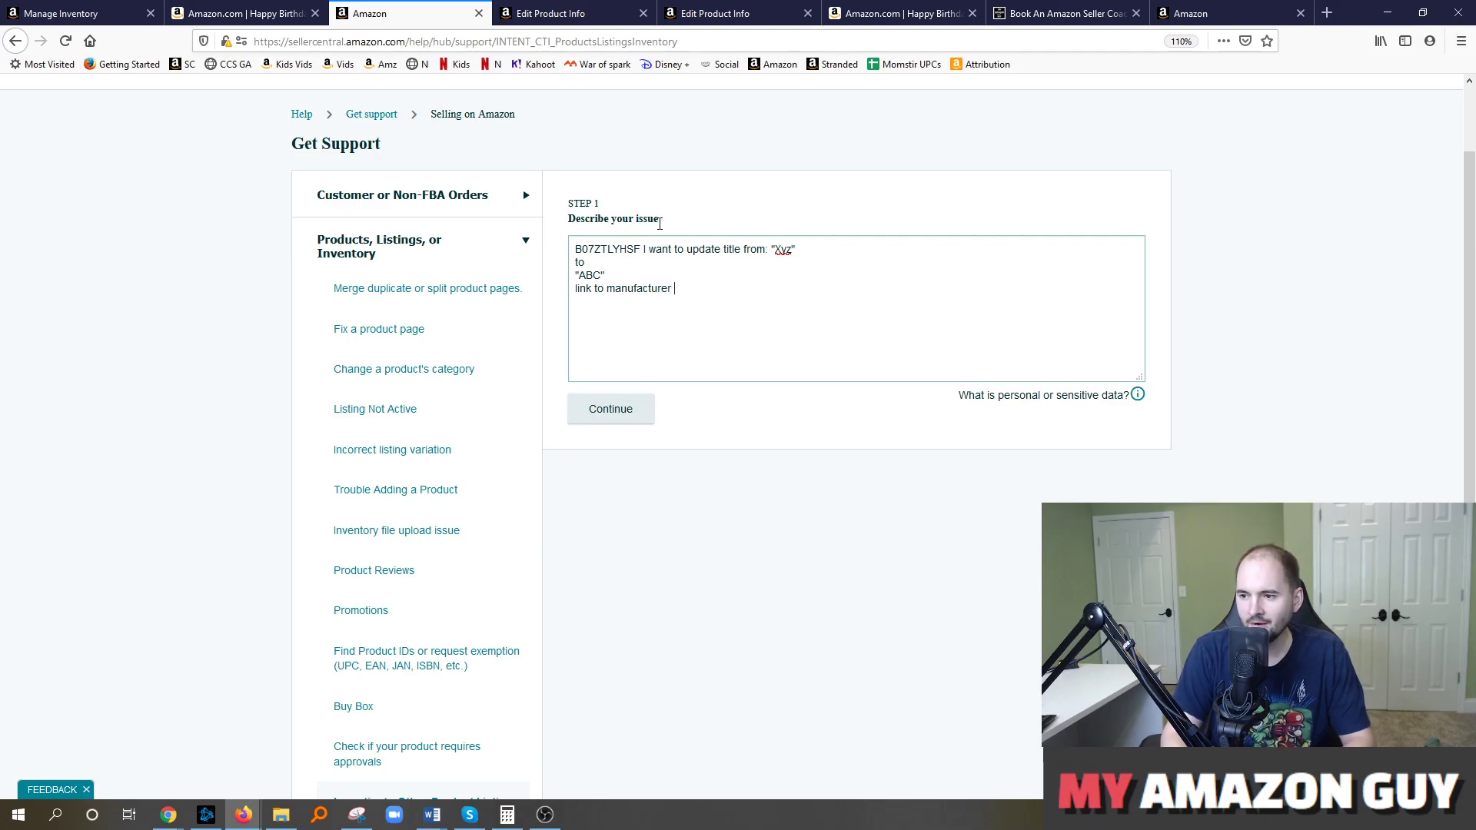
type("website: URL")
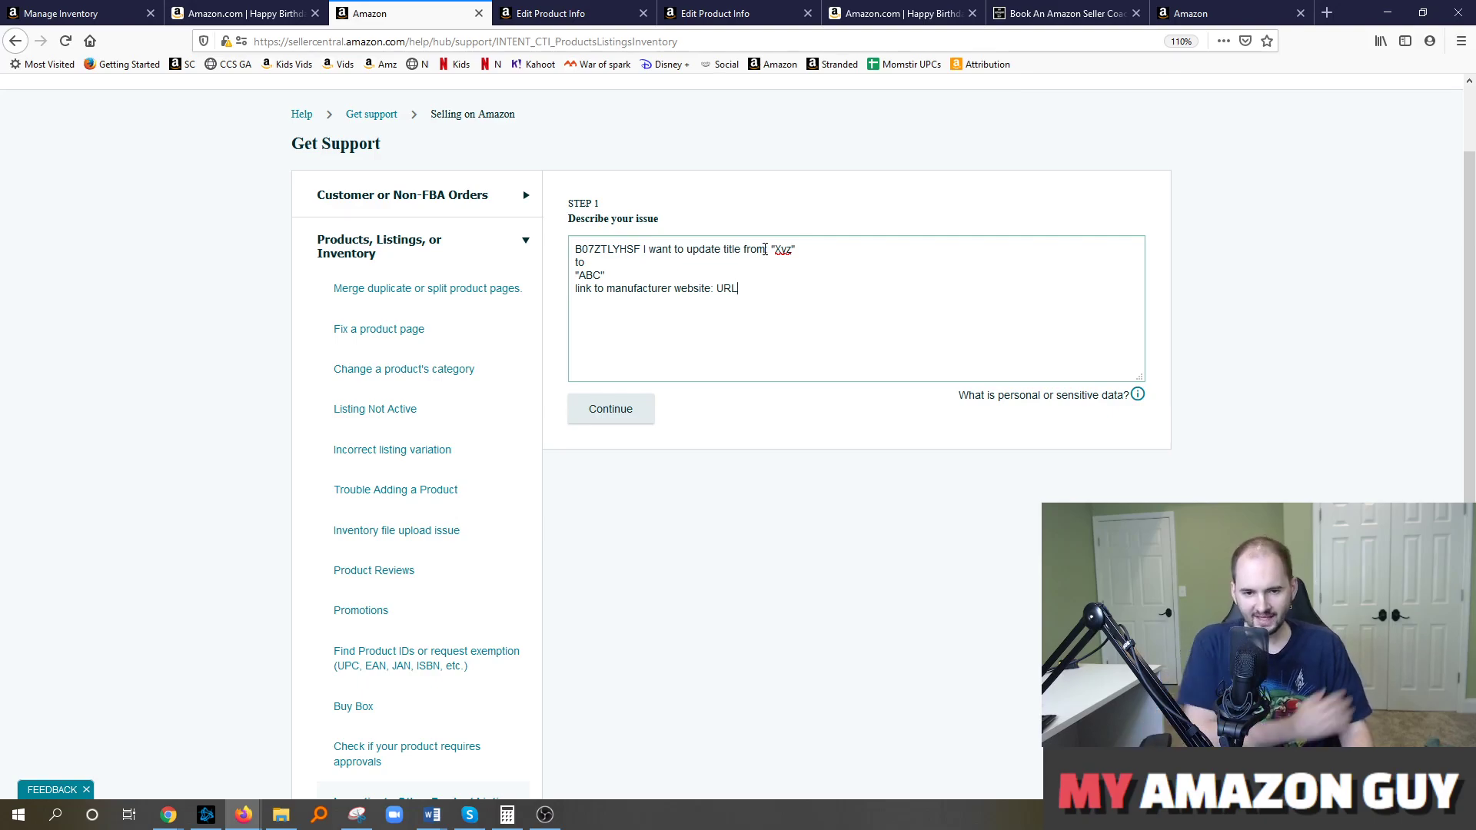
left_click(767, 249)
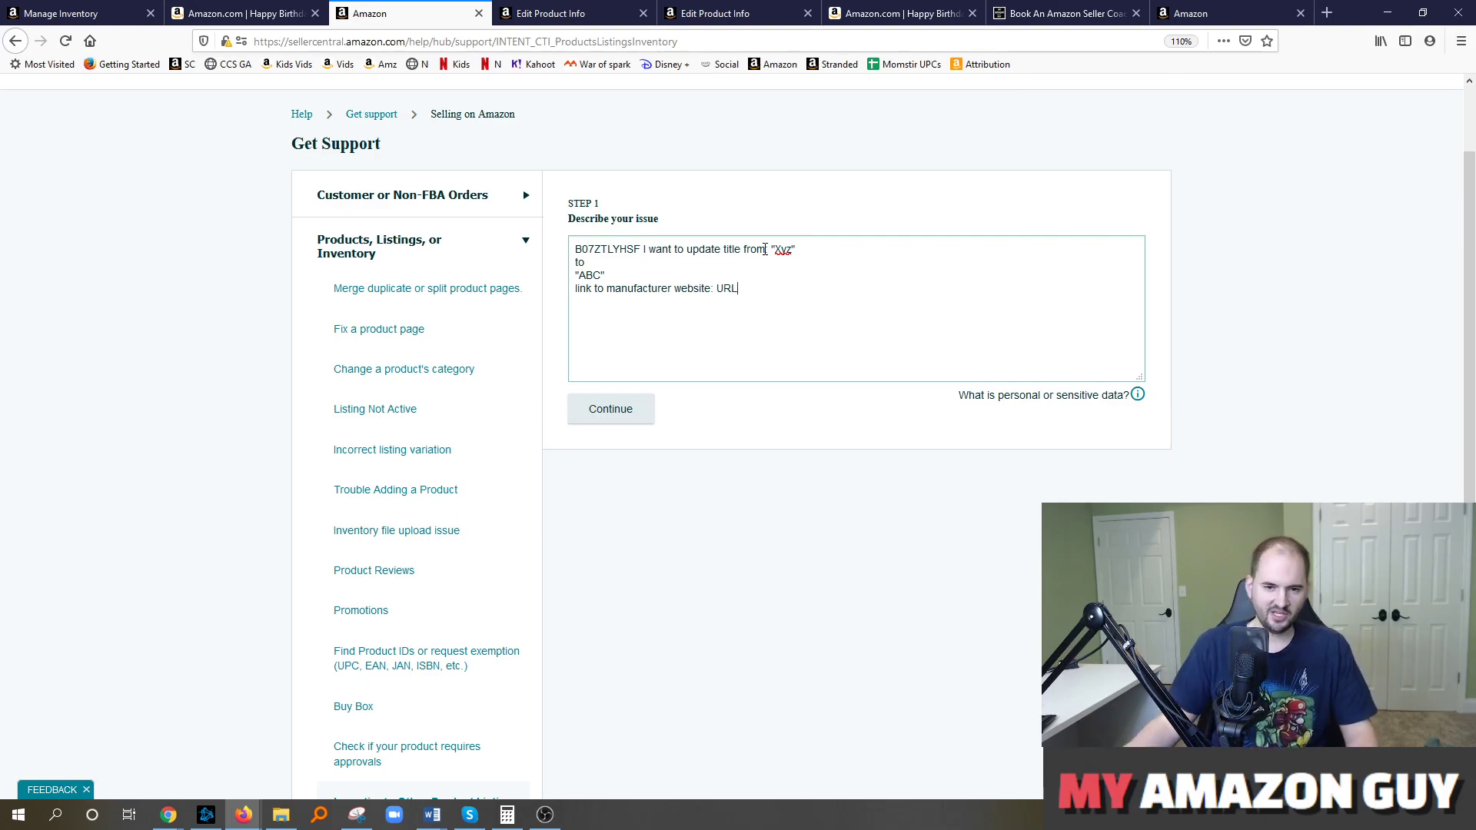
type(":")
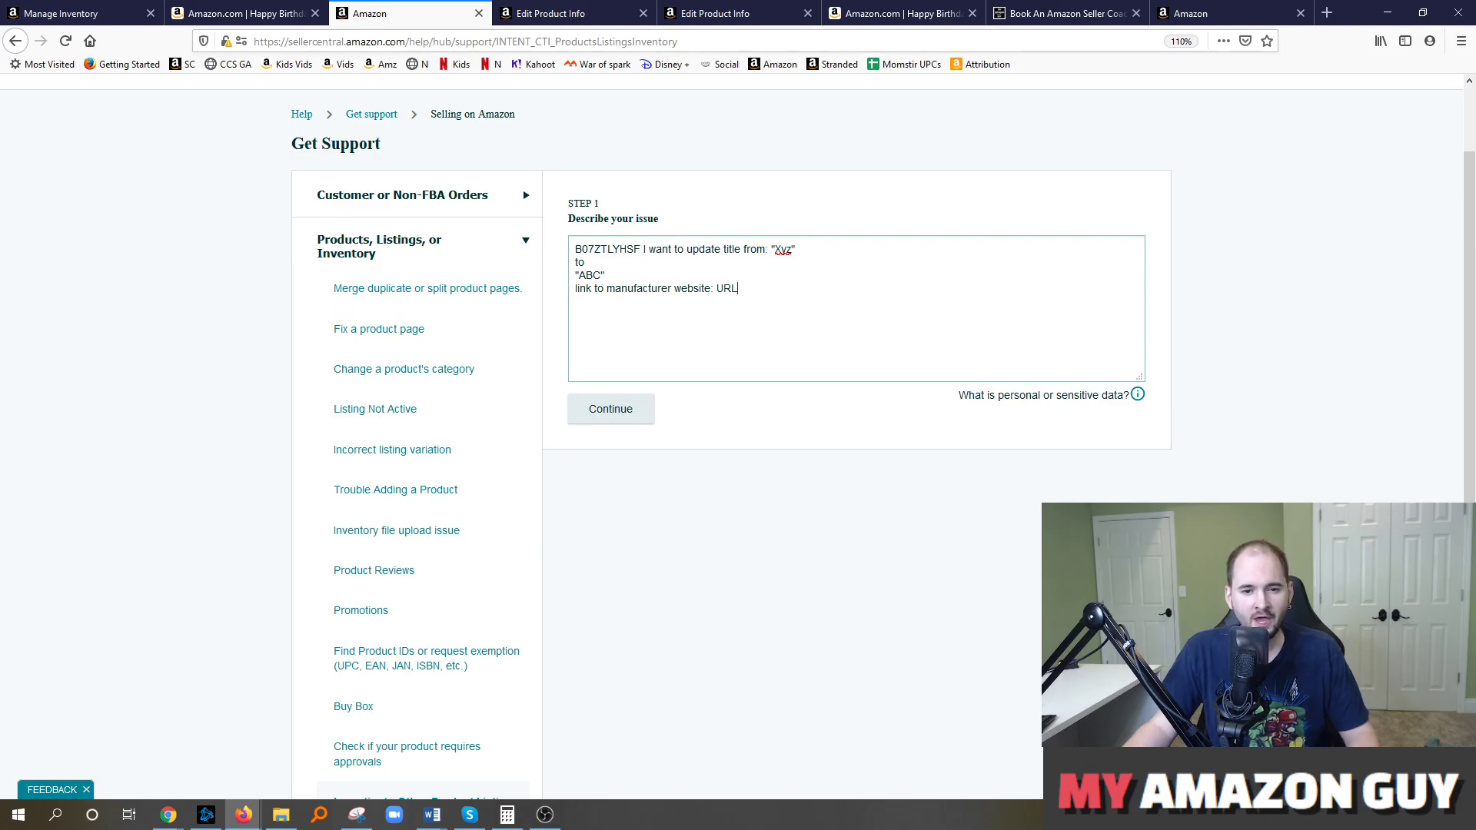
key("alt+Tab")
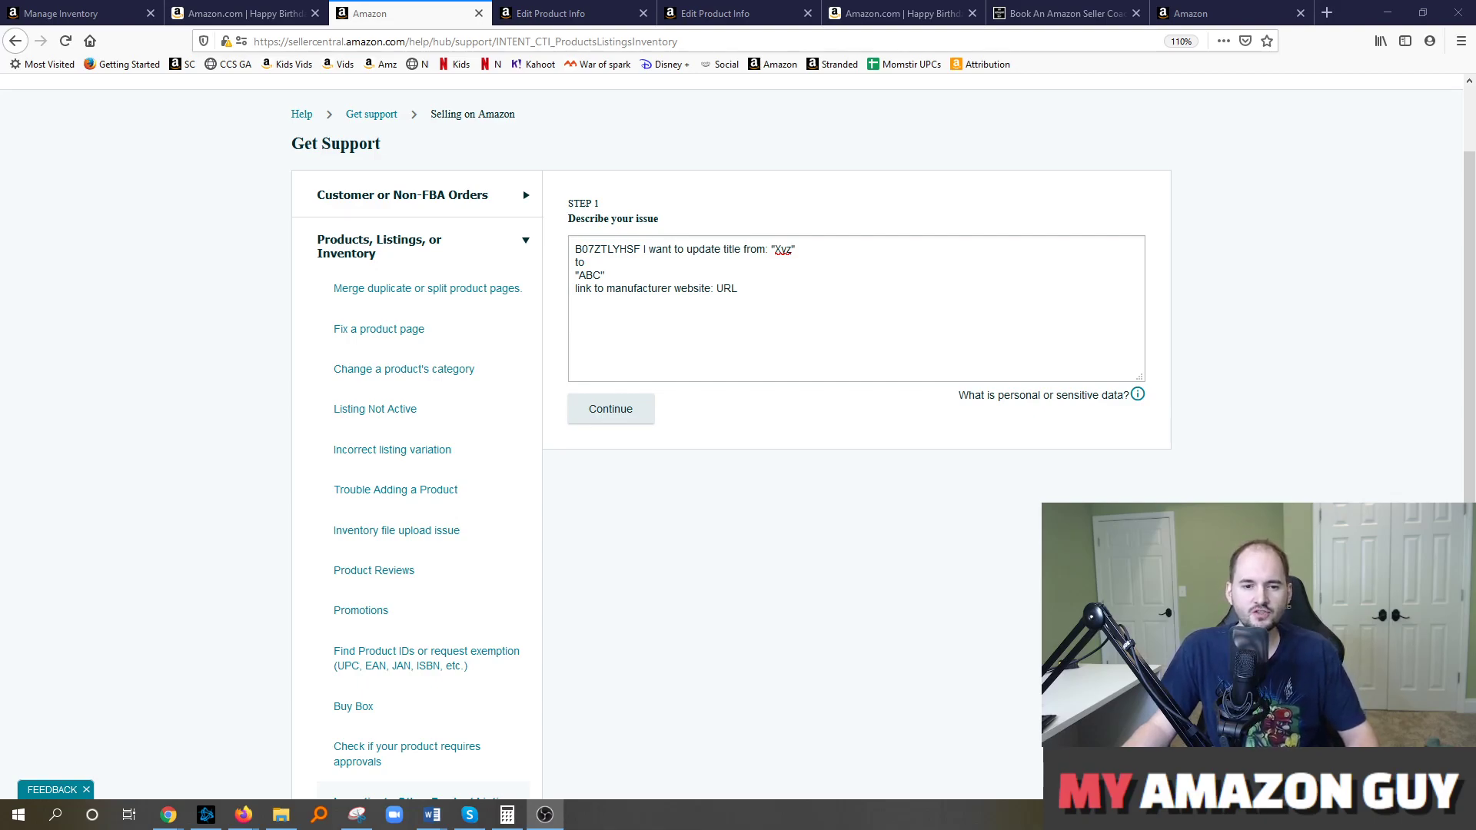
- Load myamazonguy.com in the tab that held the wine glass product page
left_click(244, 13)
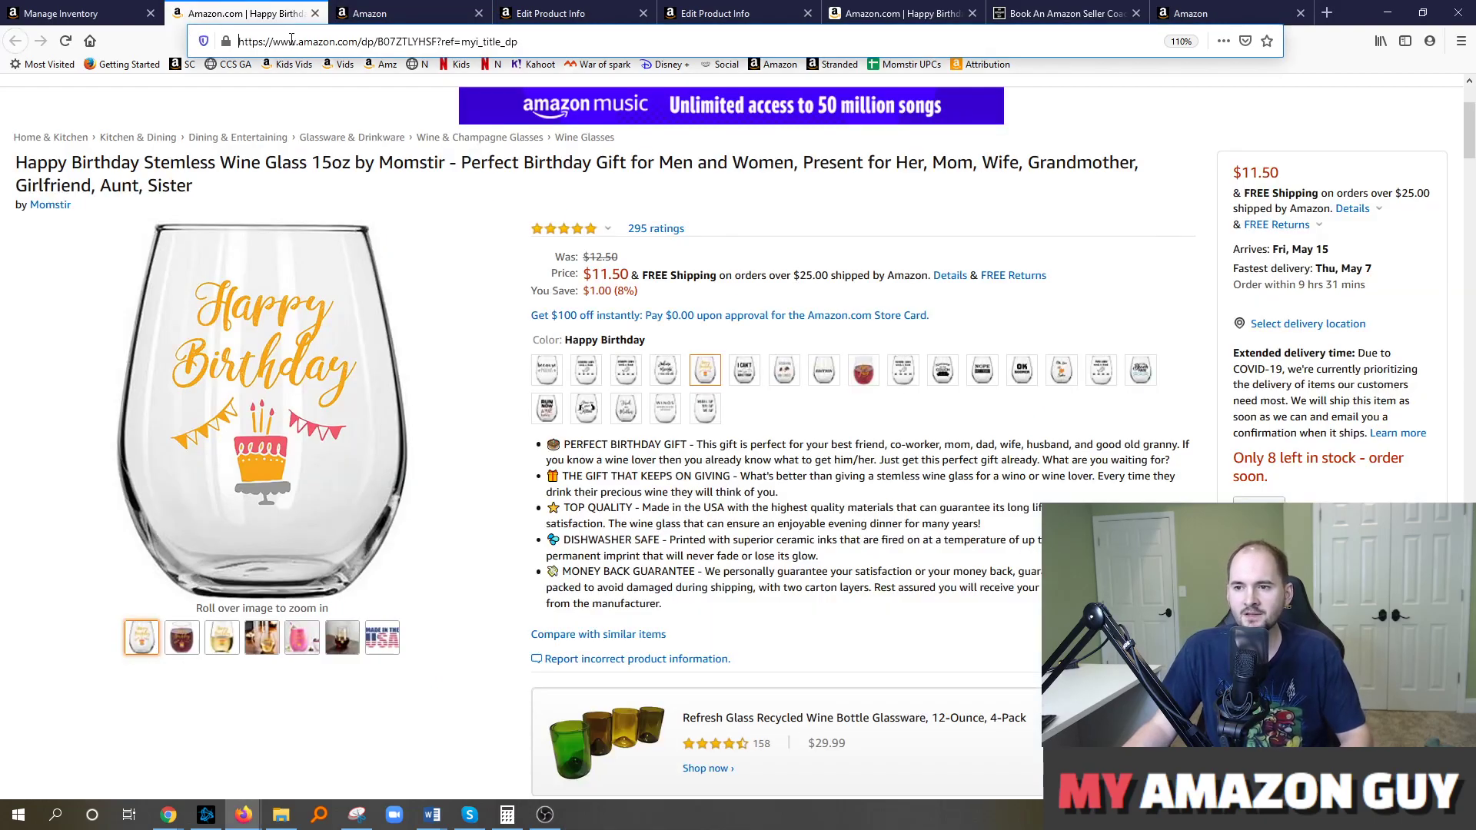
left_click(307, 41)
type("myamazonguy.com")
key("Return")
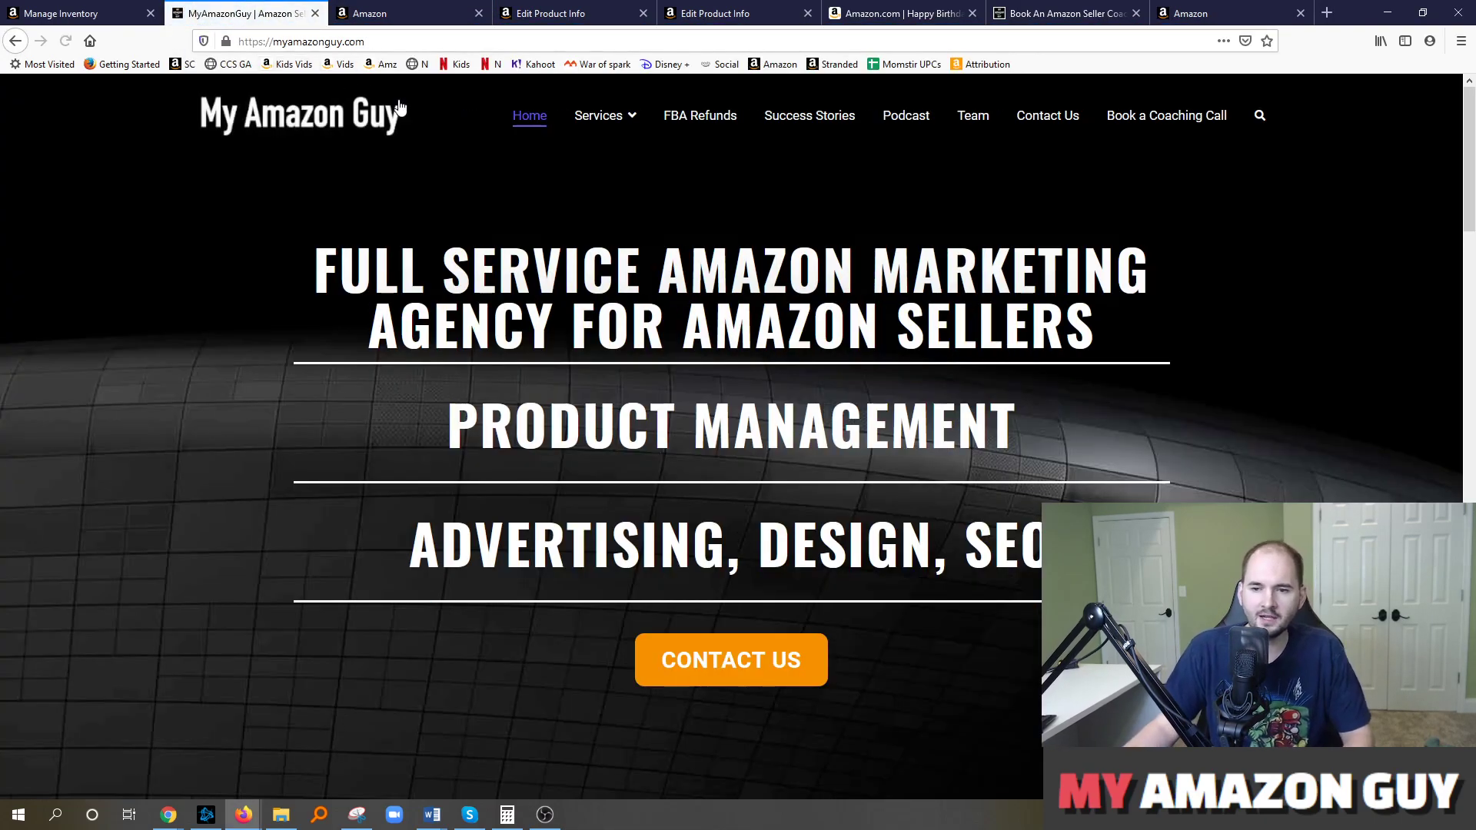